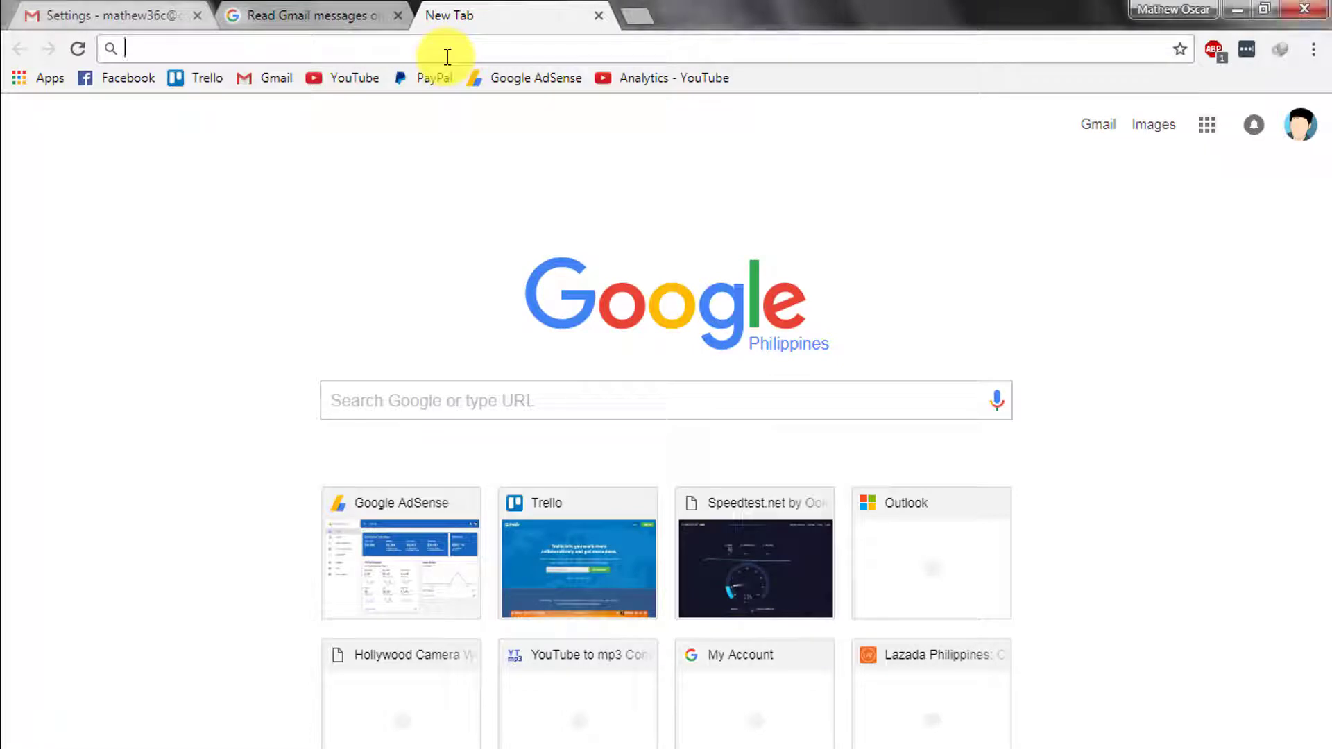
- Load the Google account site, open Sign-in & security, and scroll to Password & sign-in method
text(accounts.google.com)
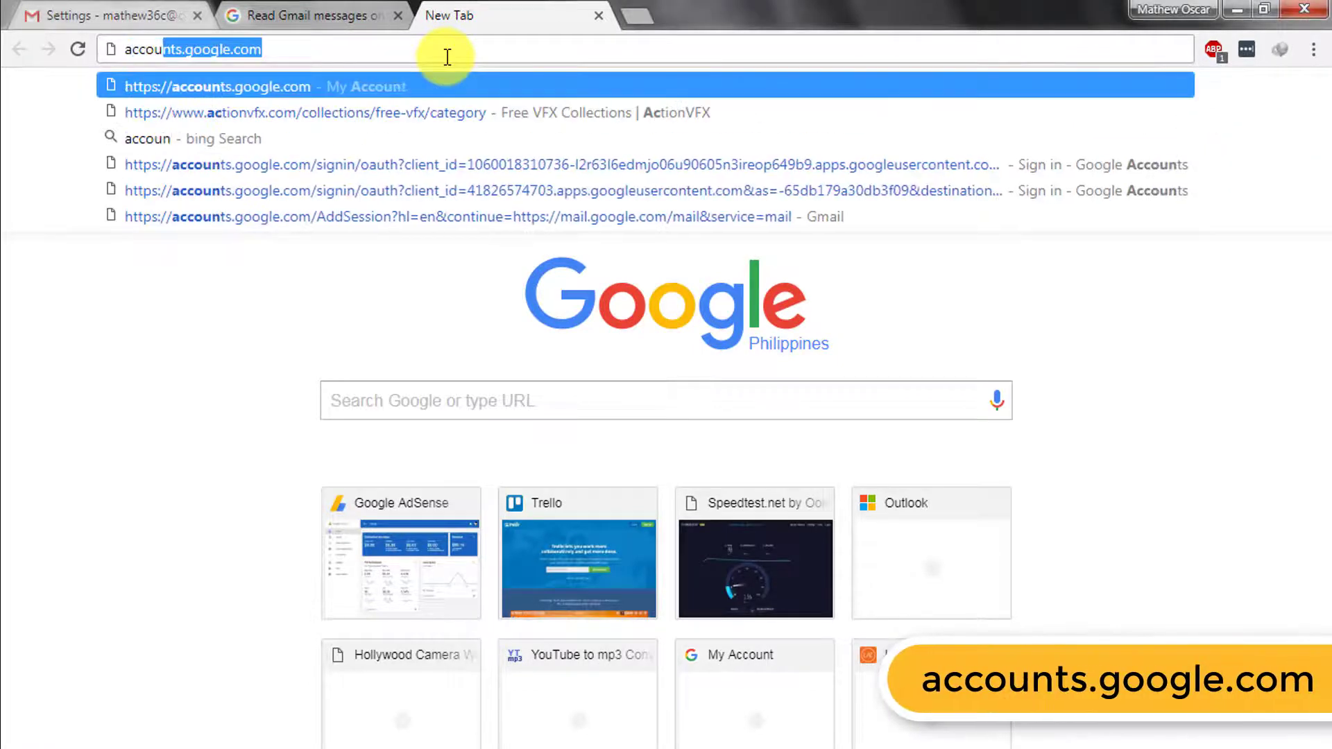
key(Return)
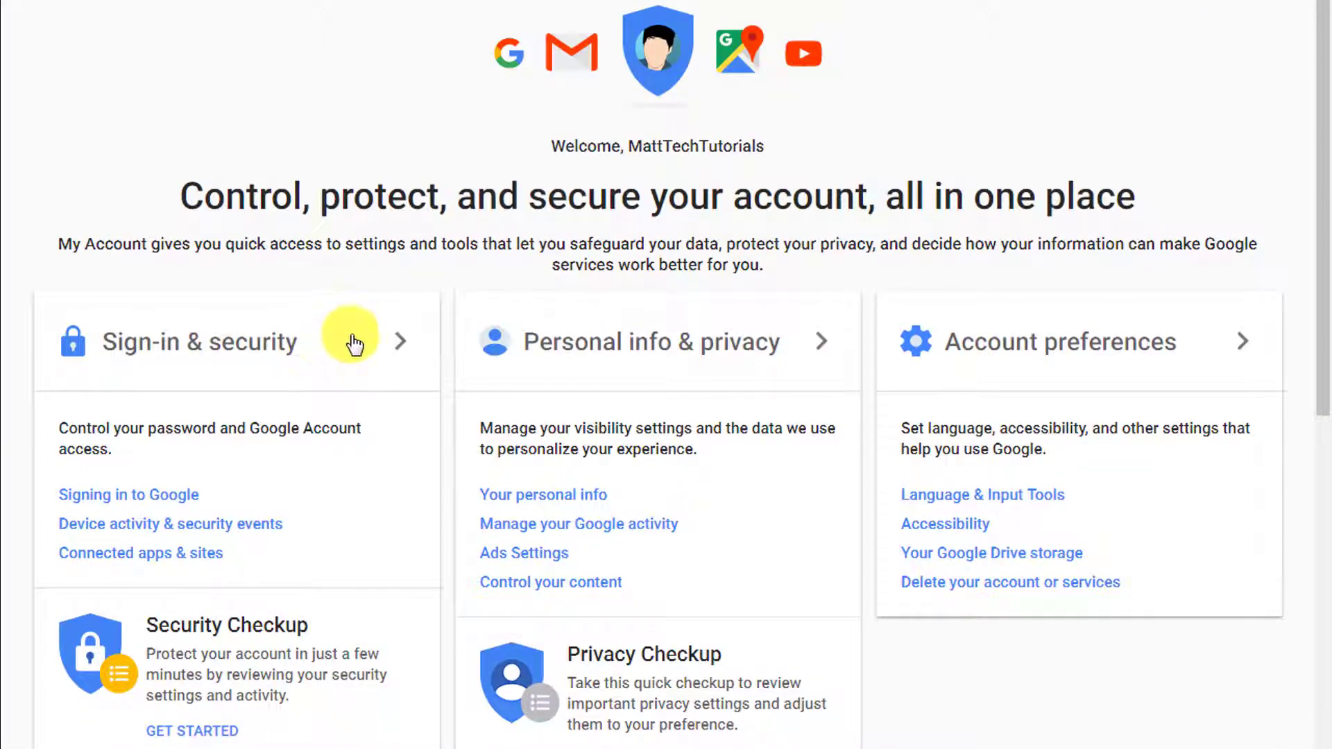
click(189, 355)
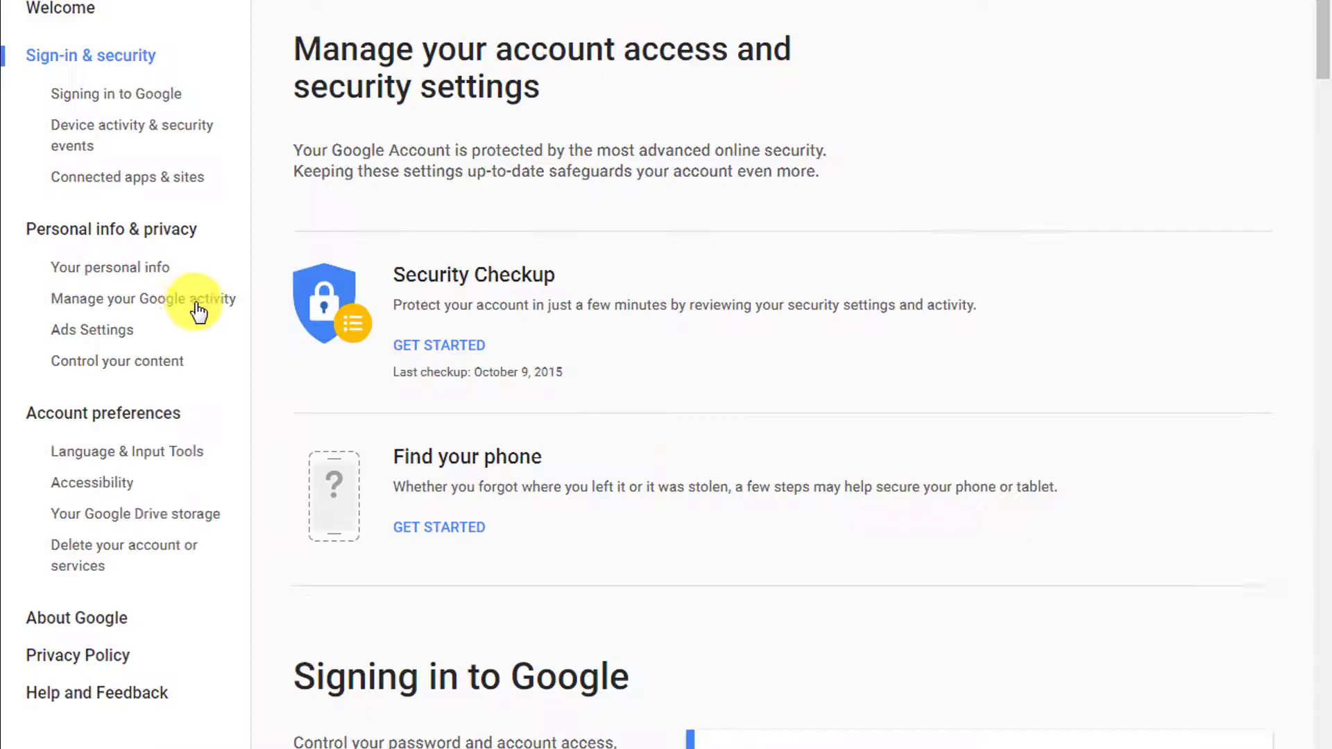
scroll(737, 358, down, 9)
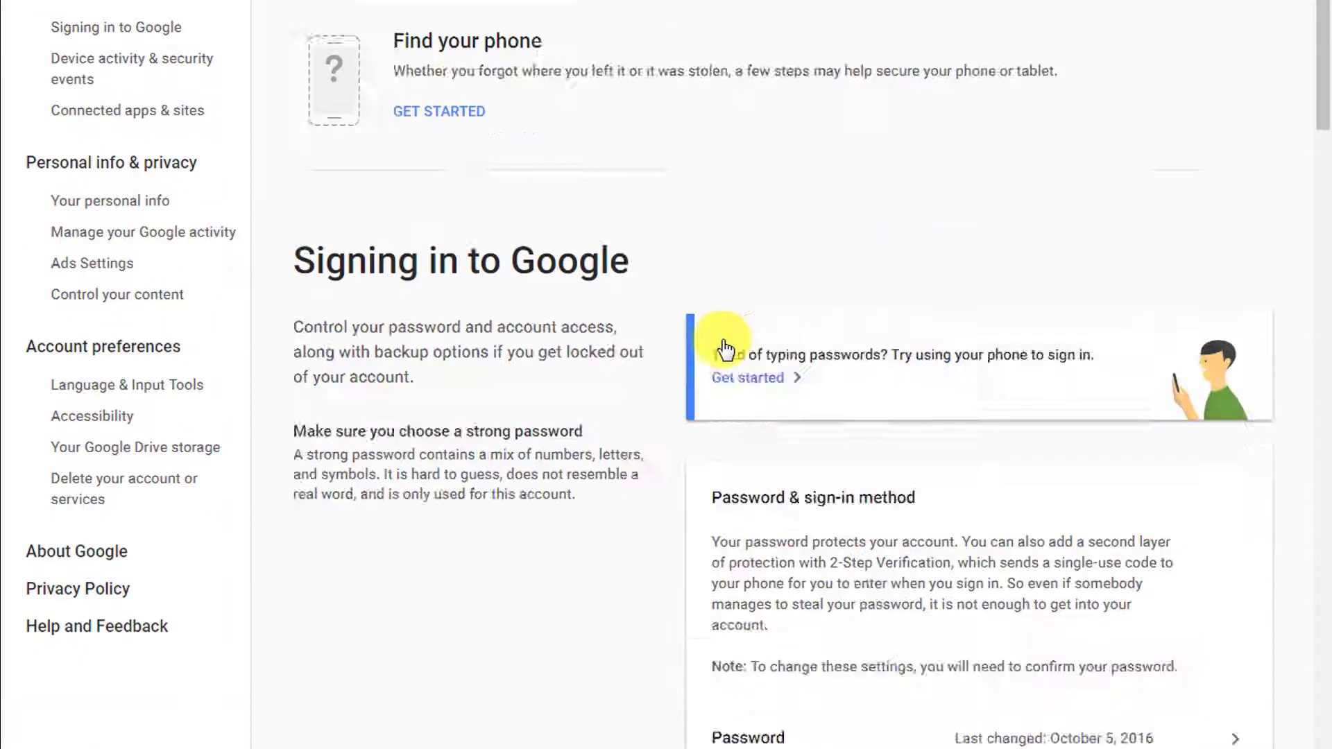
scroll(607, 358, down, 3)
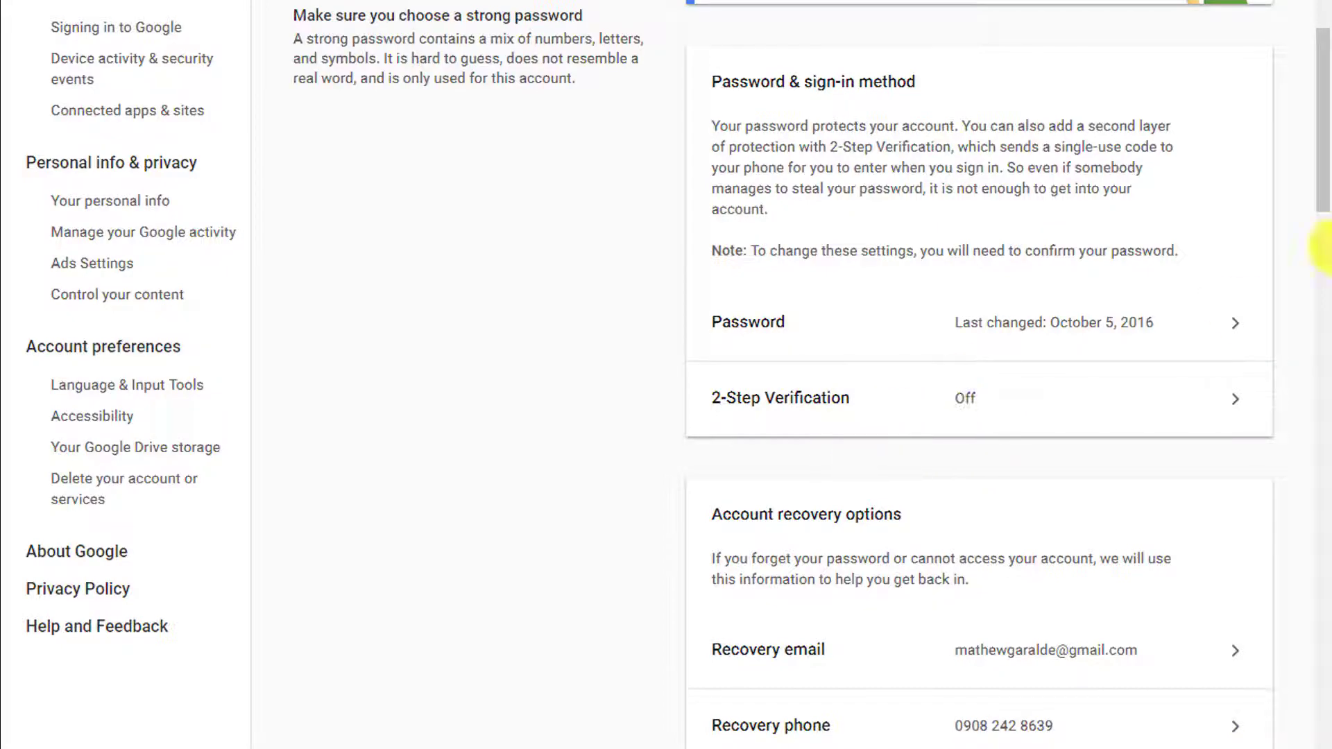
- Scroll the security page and bring up Google's help article on less secure apps
drag(1318, 196, 1325, 250)
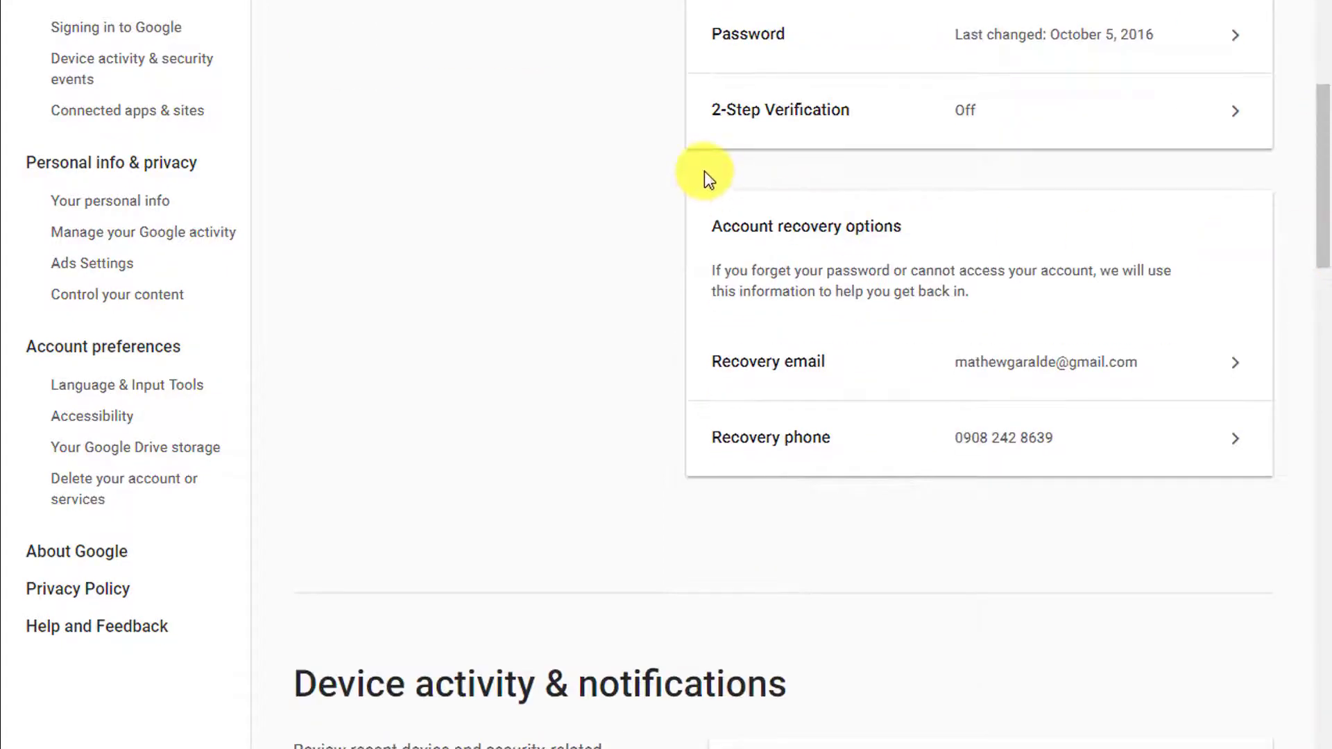
scroll(1324, 197, up, 2)
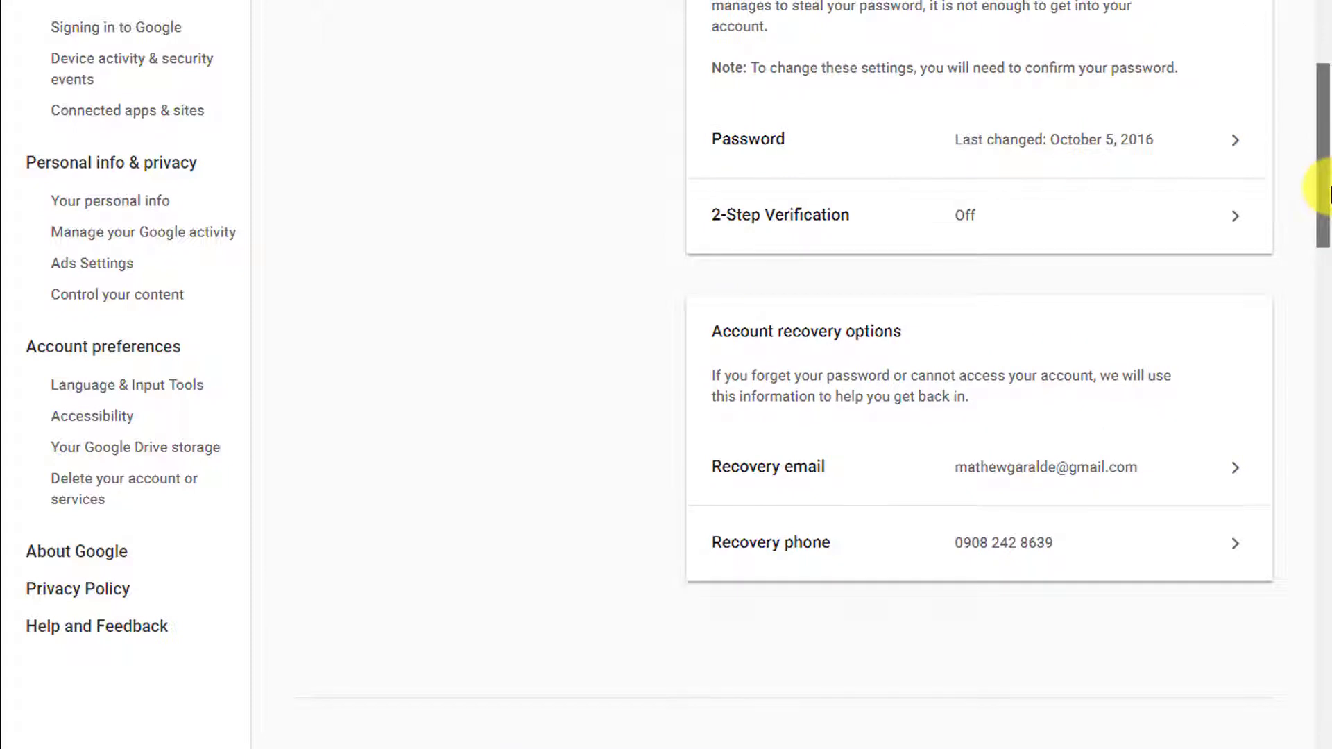
drag(1331, 187, 1329, 185)
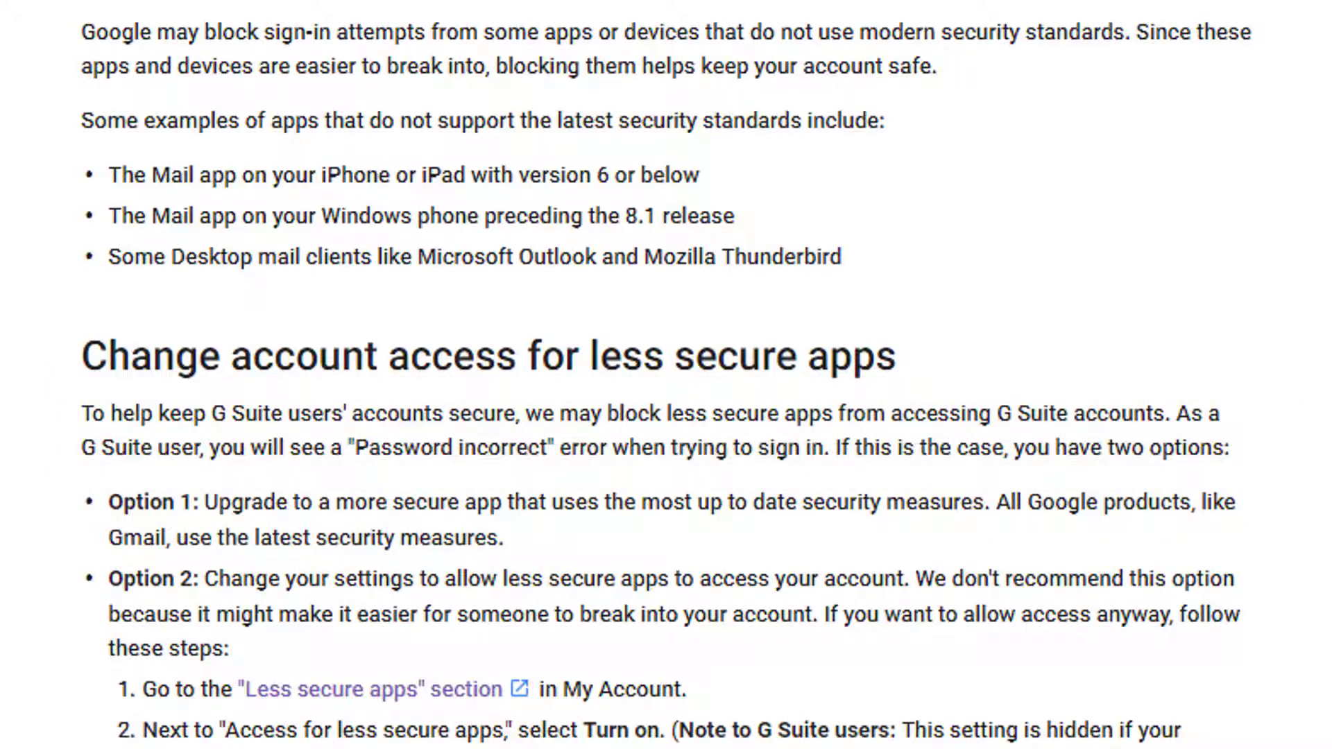
- Follow the help article's link to the Less secure apps settings page
scroll(817, 386, down, 4)
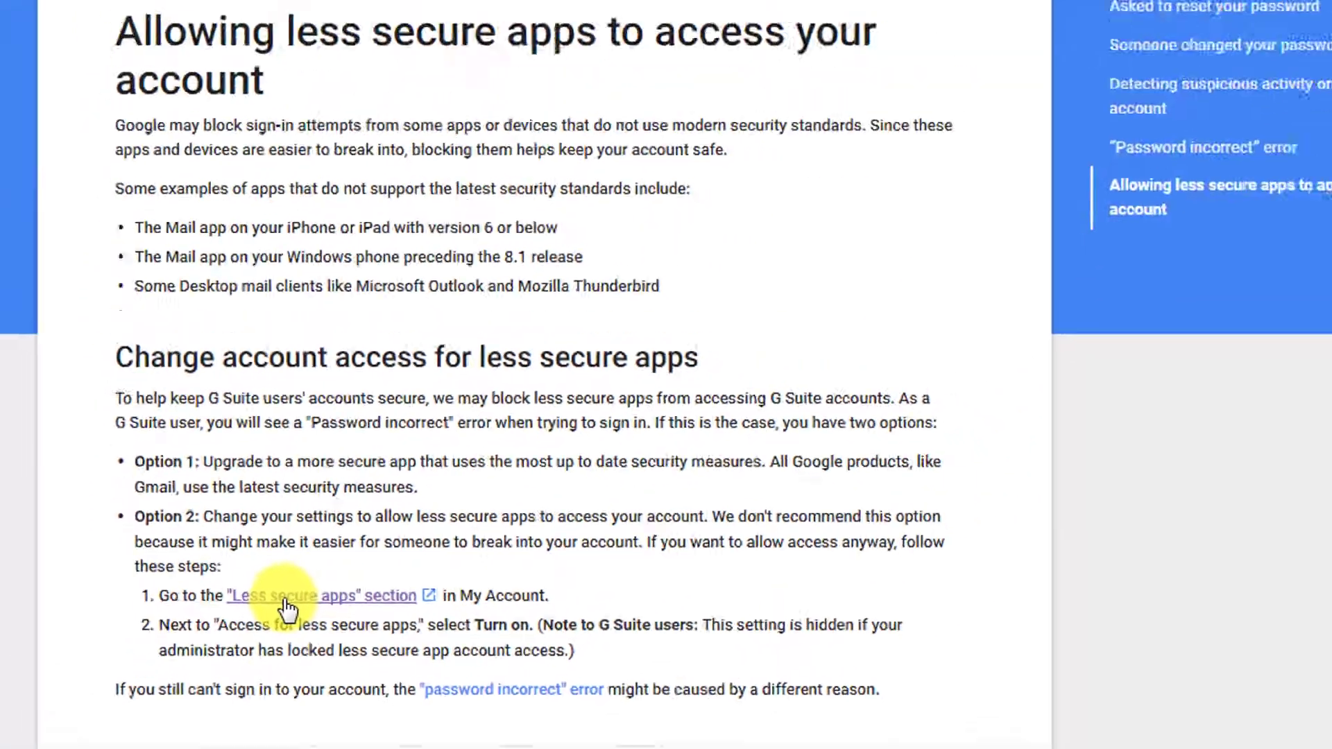
click(286, 598)
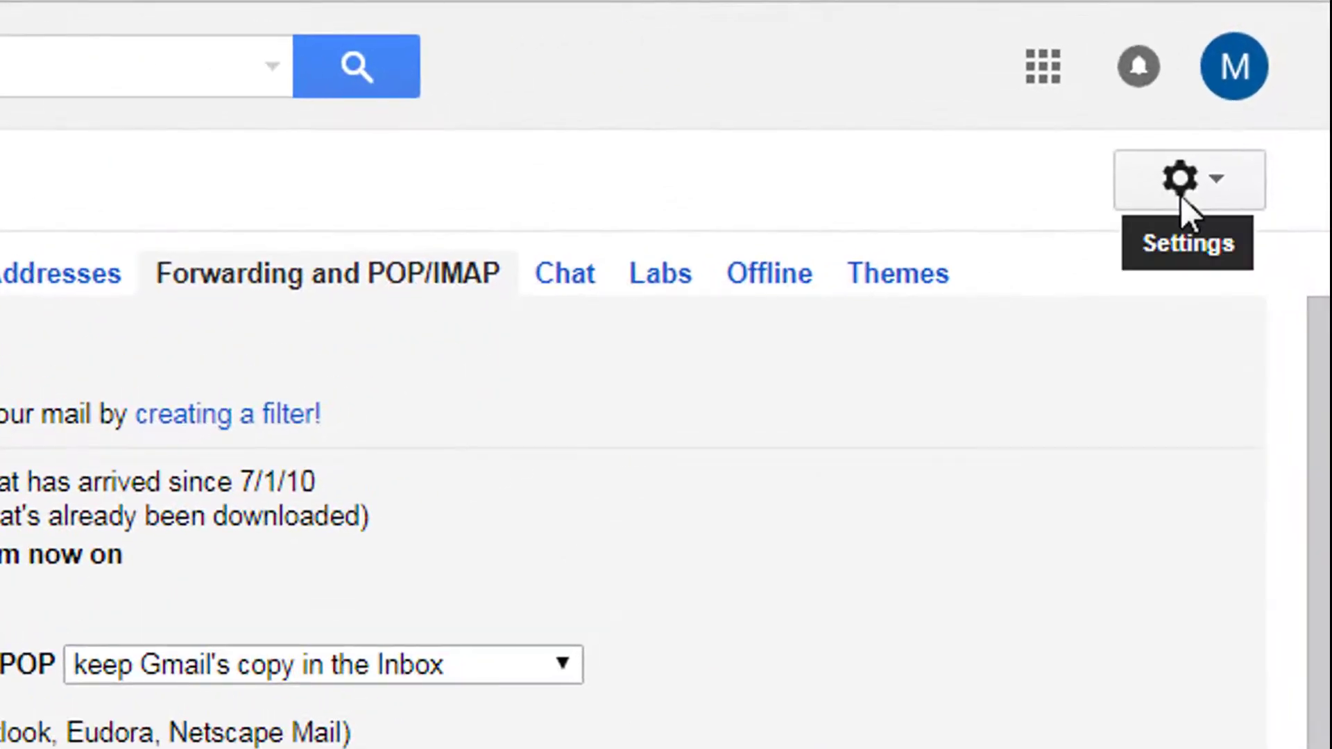
- Open Gmail Settings on the Forwarding and POP/IMAP tab to confirm IMAP is enabled
click(1180, 193)
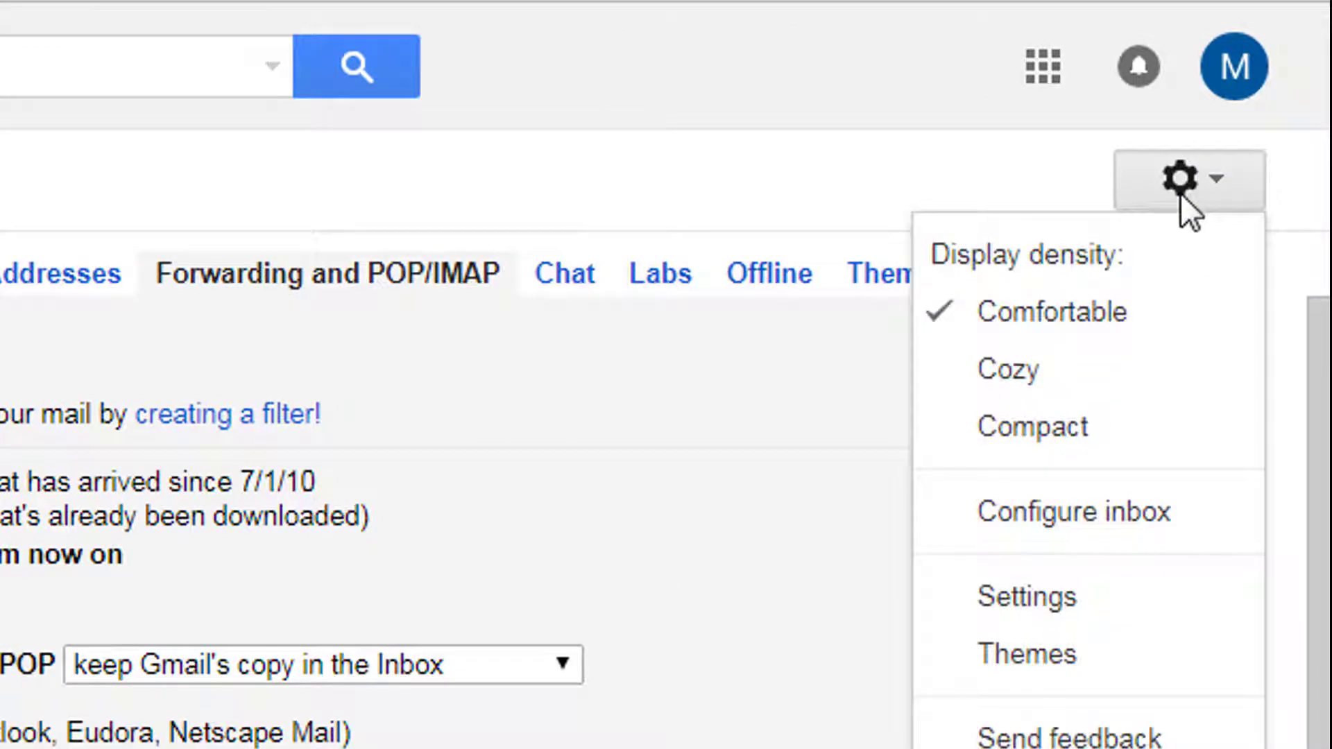
click(1052, 609)
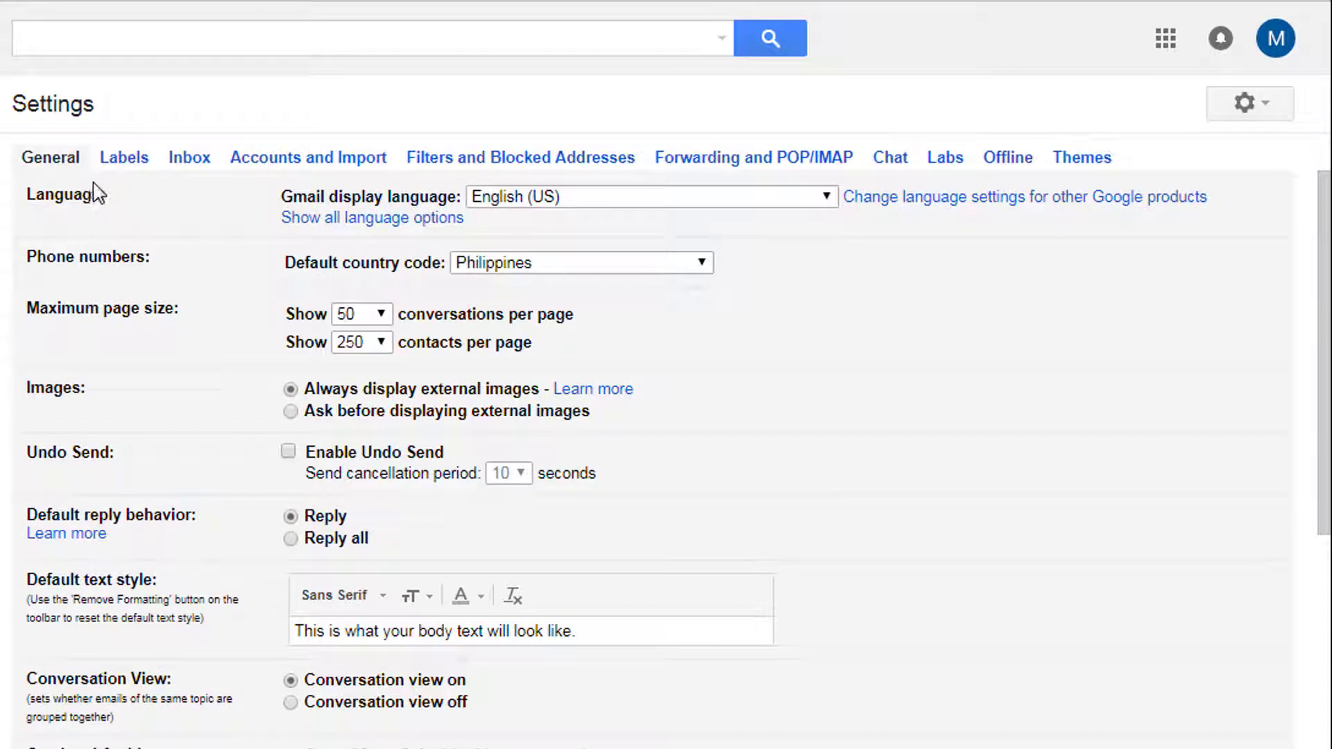
click(718, 176)
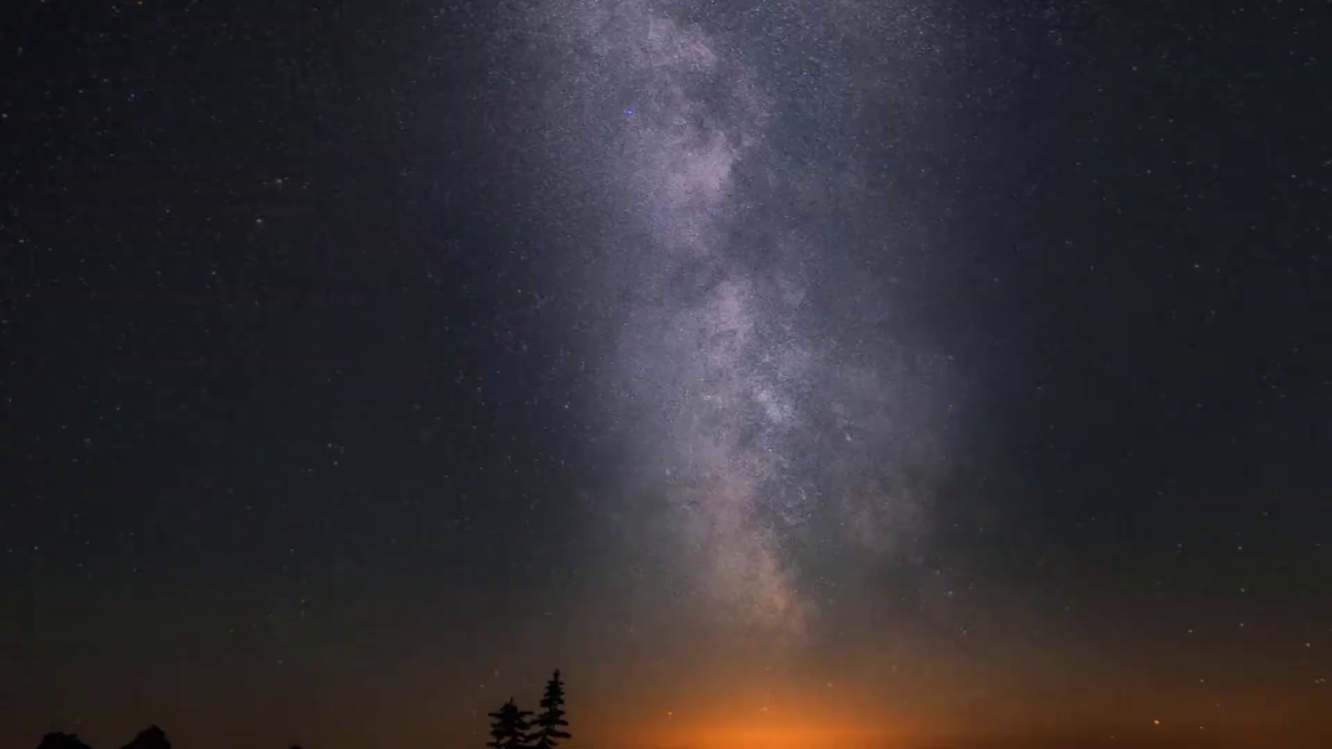
- Launch Outlook 2013 from Start search and accept email setup to reach Auto Account Setup
key(super)
text(out)
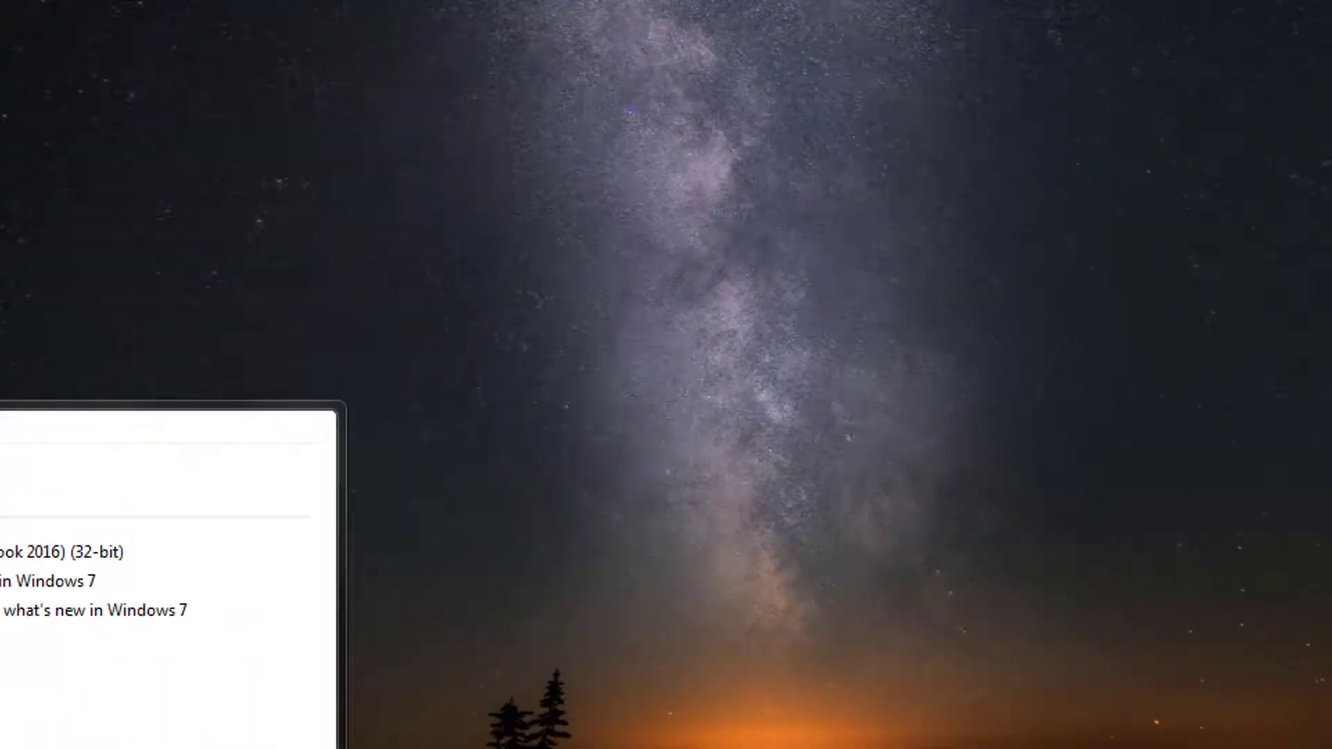
key(Return)
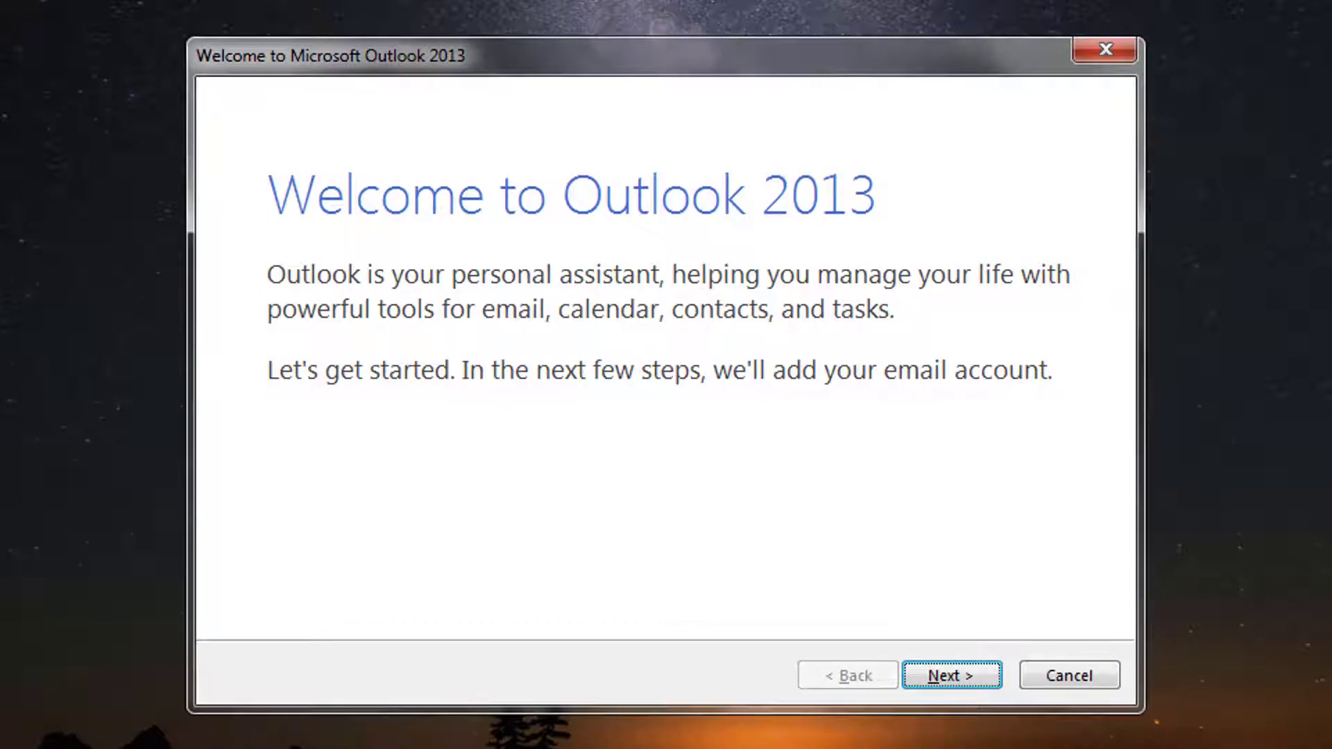
key(Return)
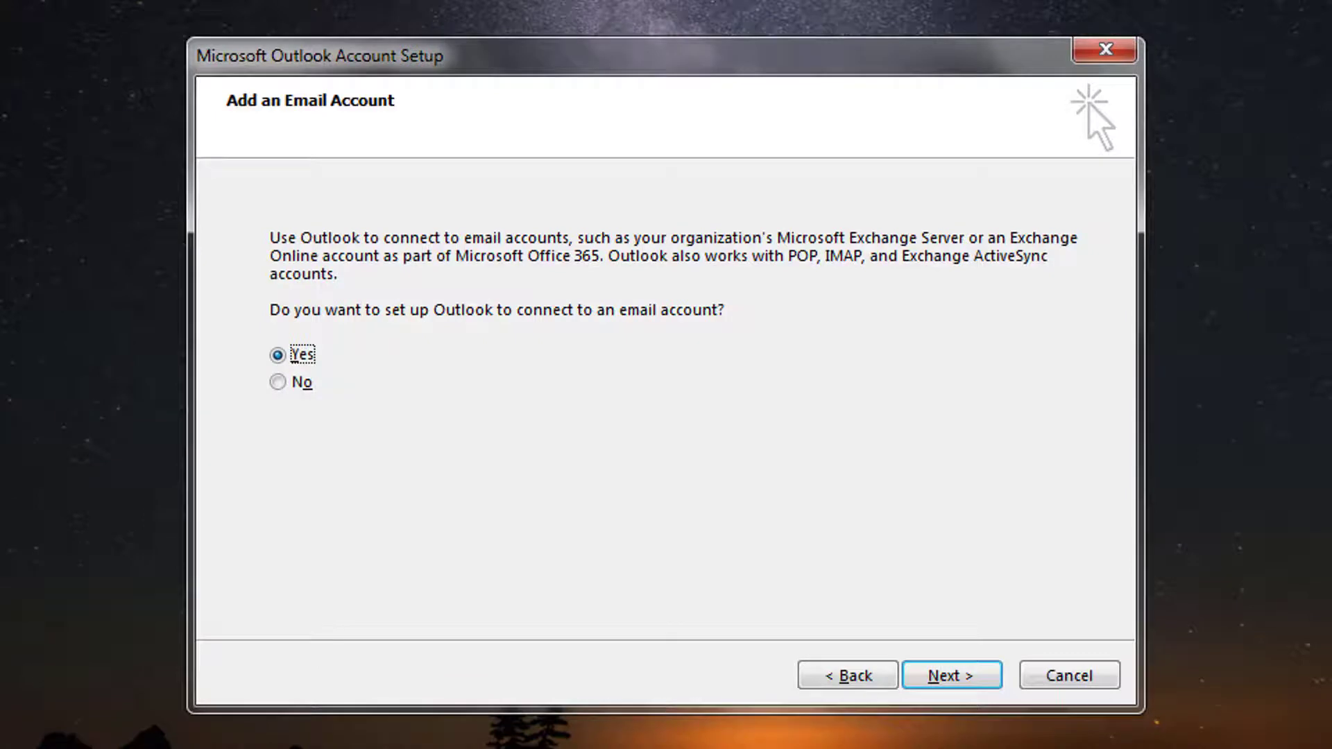
key(Return)
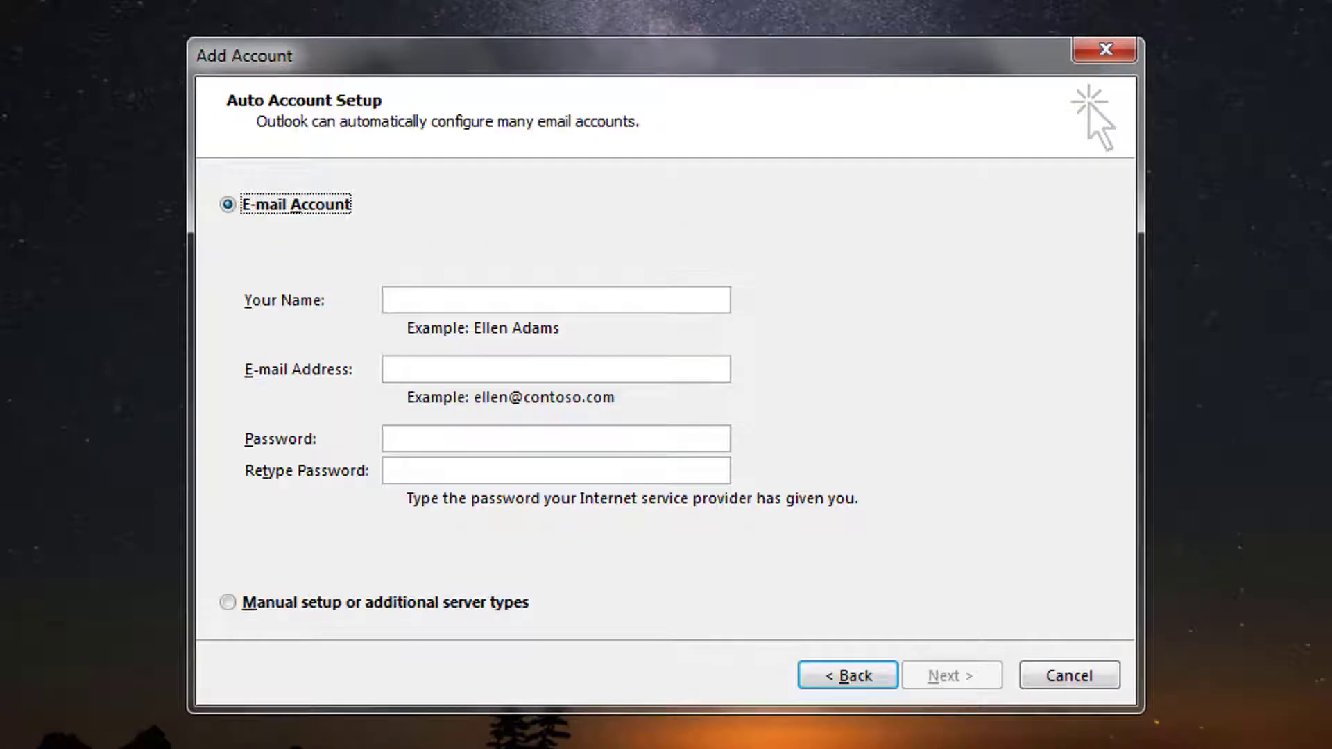
click(448, 300)
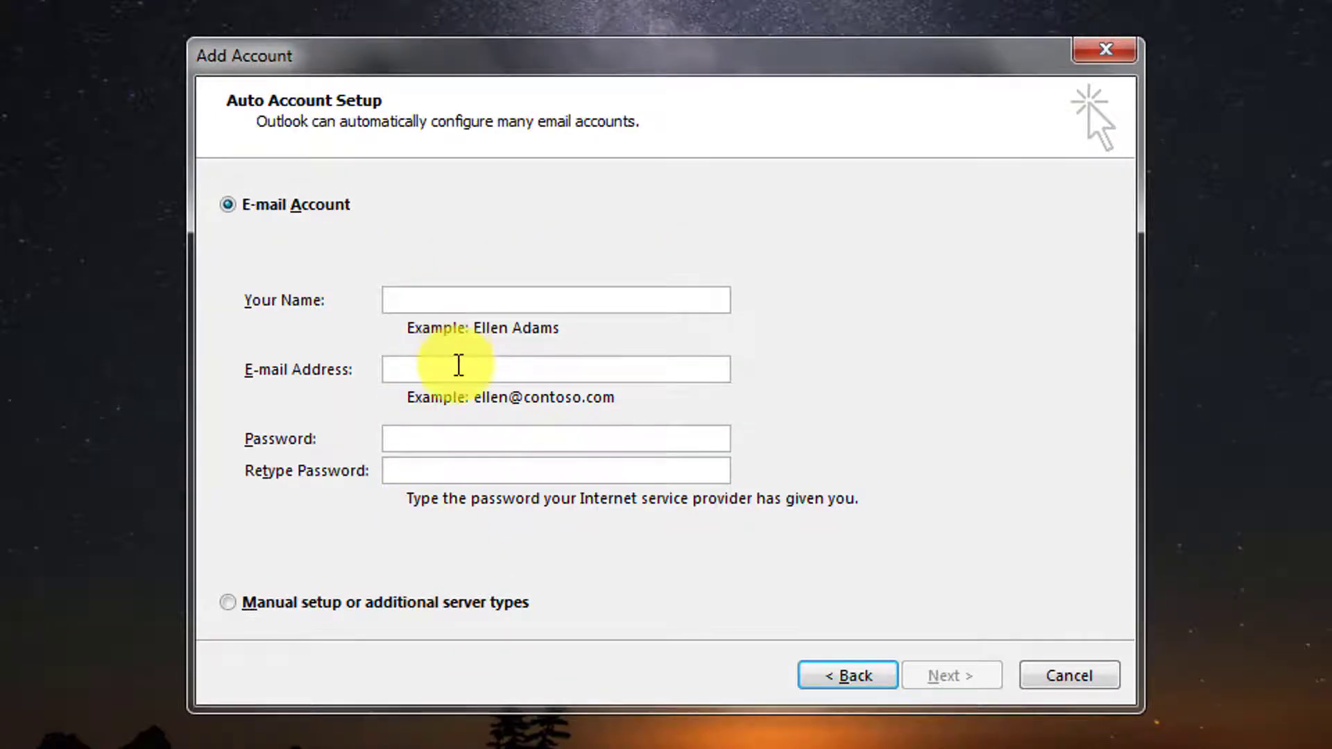
click(458, 365)
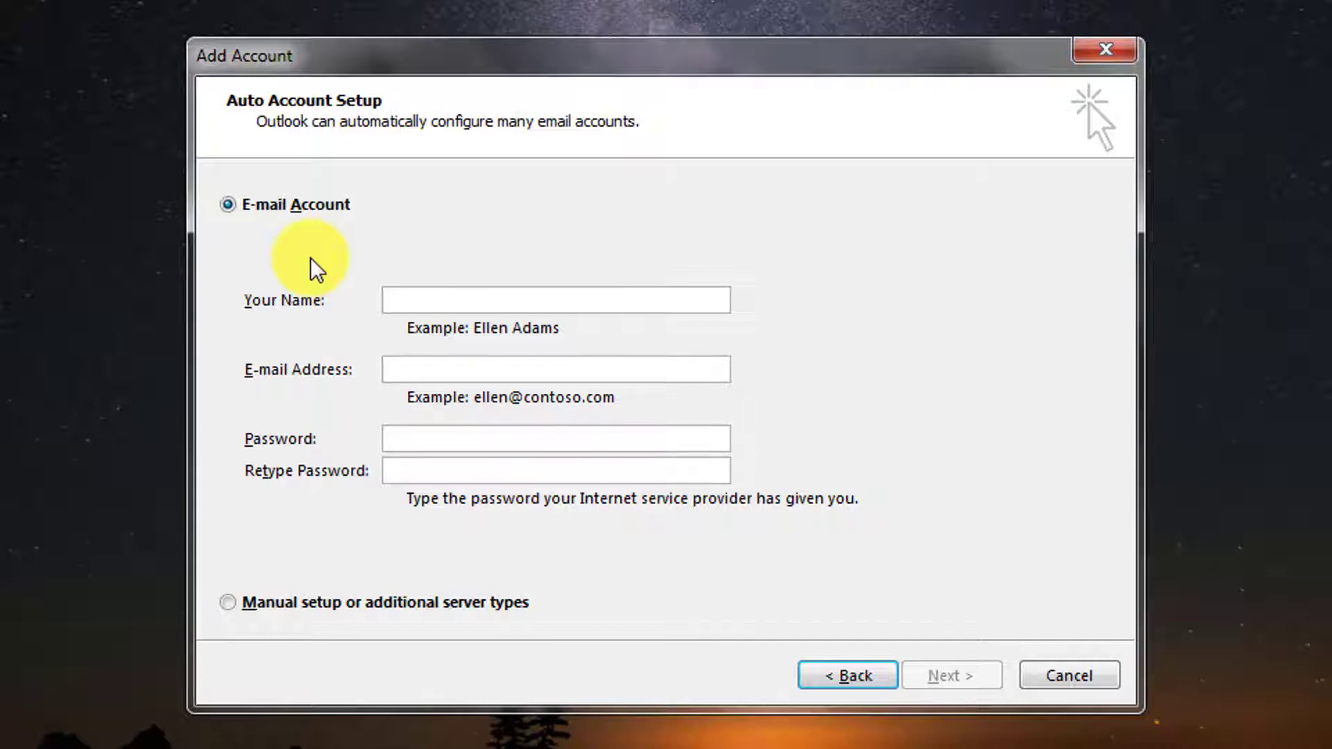
- Choose manual setup with a POP or IMAP account type
click(229, 607)
click(926, 676)
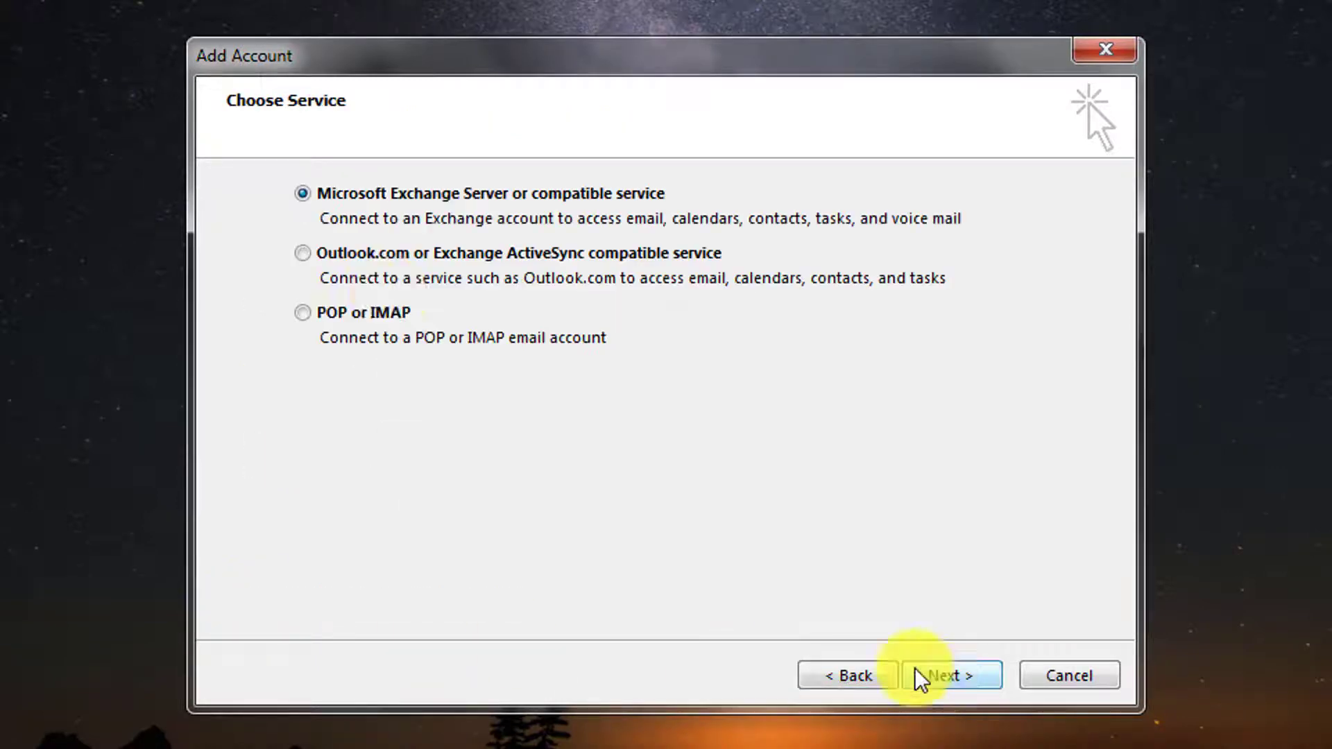
click(388, 316)
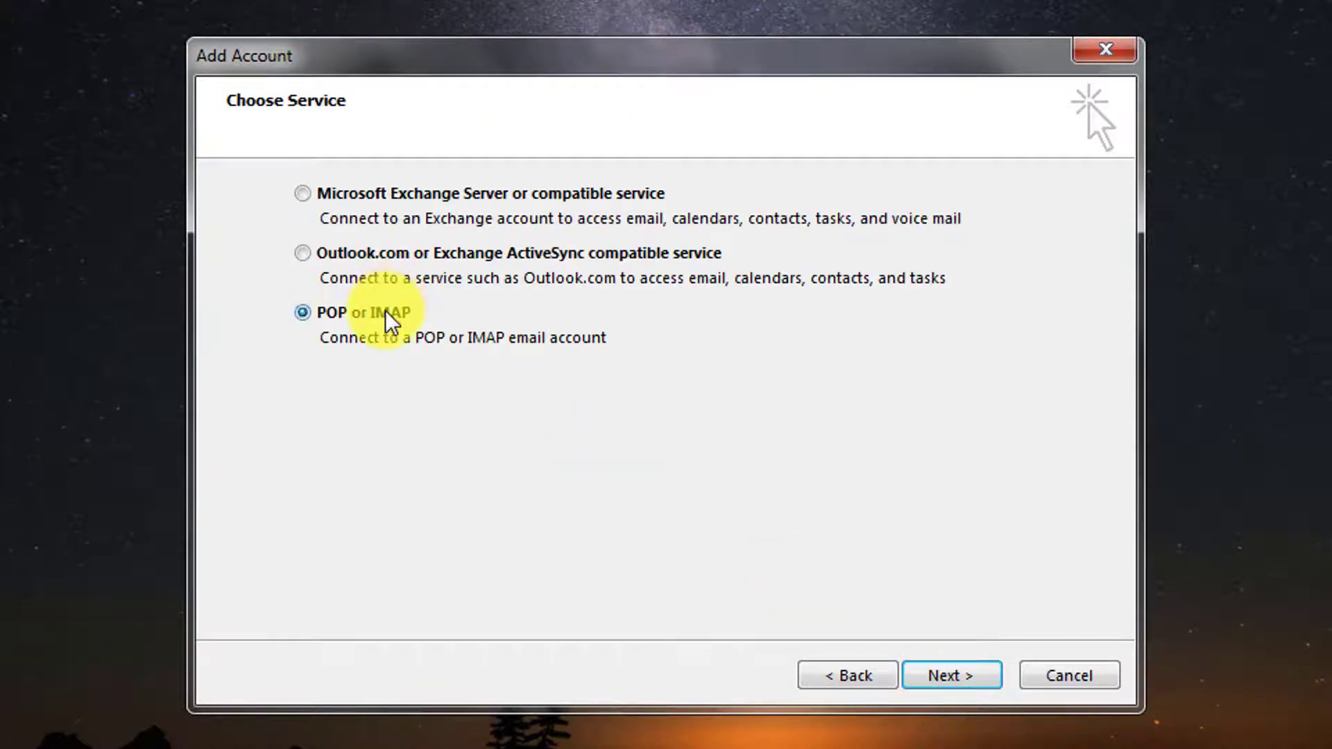
click(954, 687)
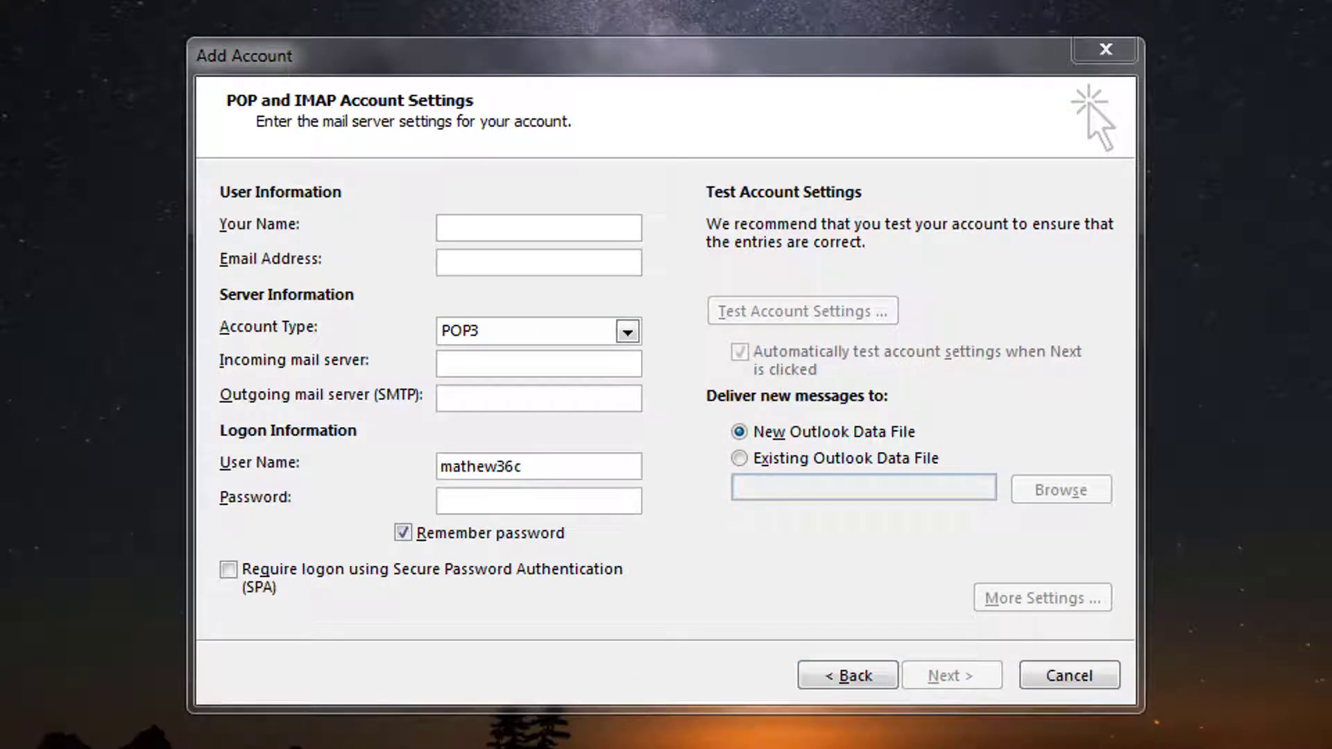
- Enter the account holder's name and Gmail address, and set the account type to IMAP
click(511, 236)
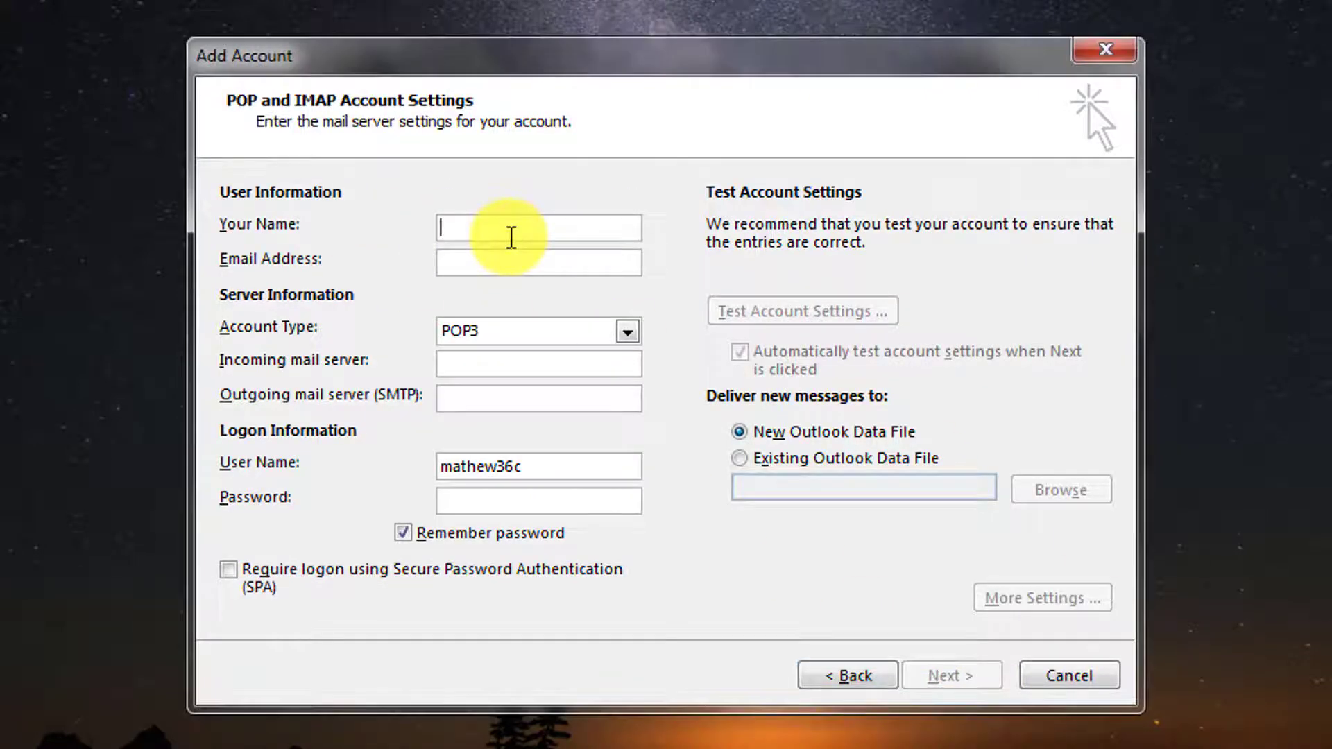
text(Matt)
key(Tab)
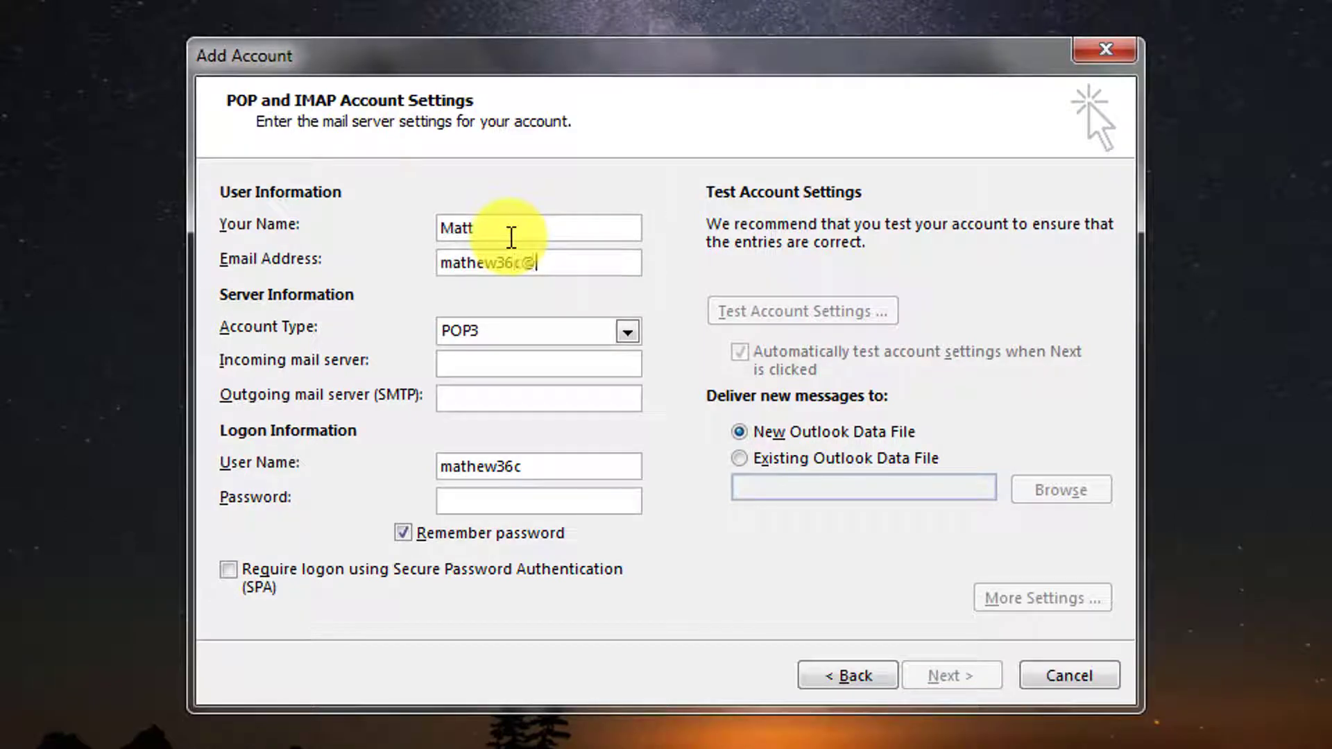
click(627, 333)
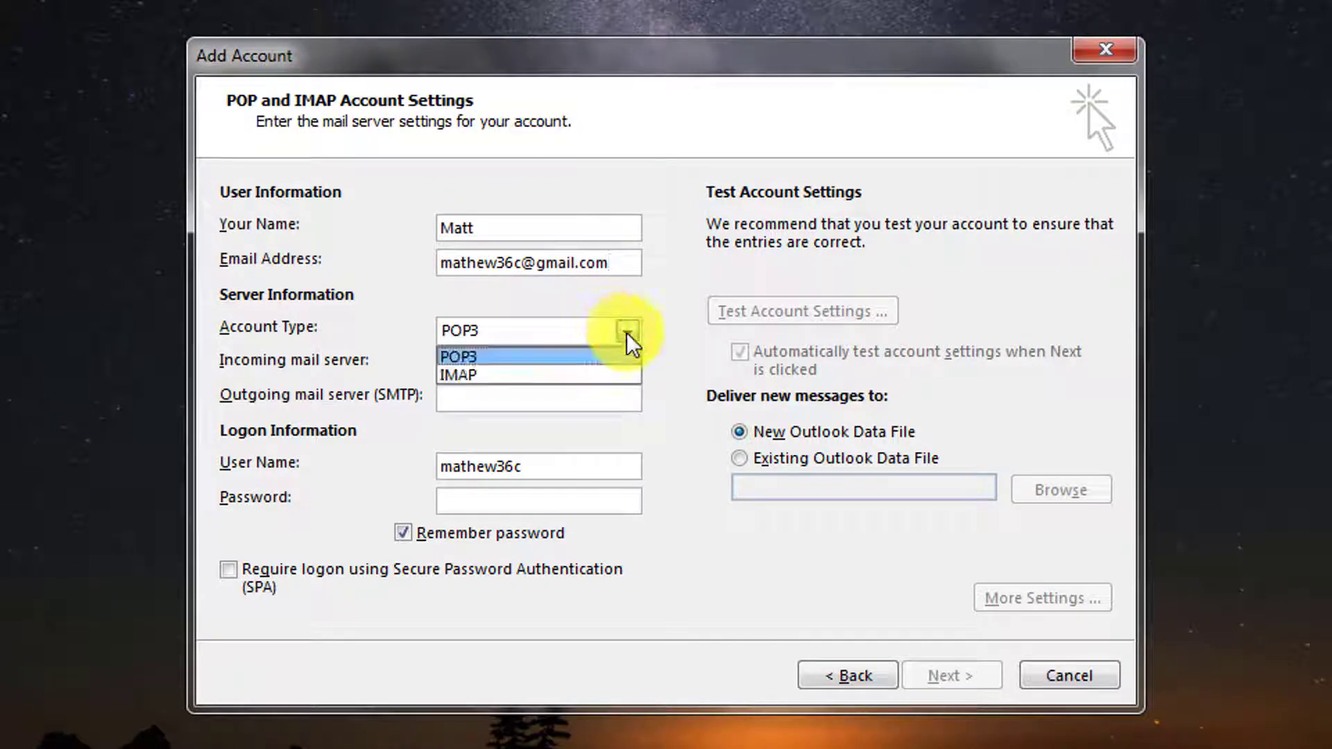
click(491, 375)
- Set the incoming server to imap.gmail.com and outgoing server to smtp.gmail.com
click(490, 363)
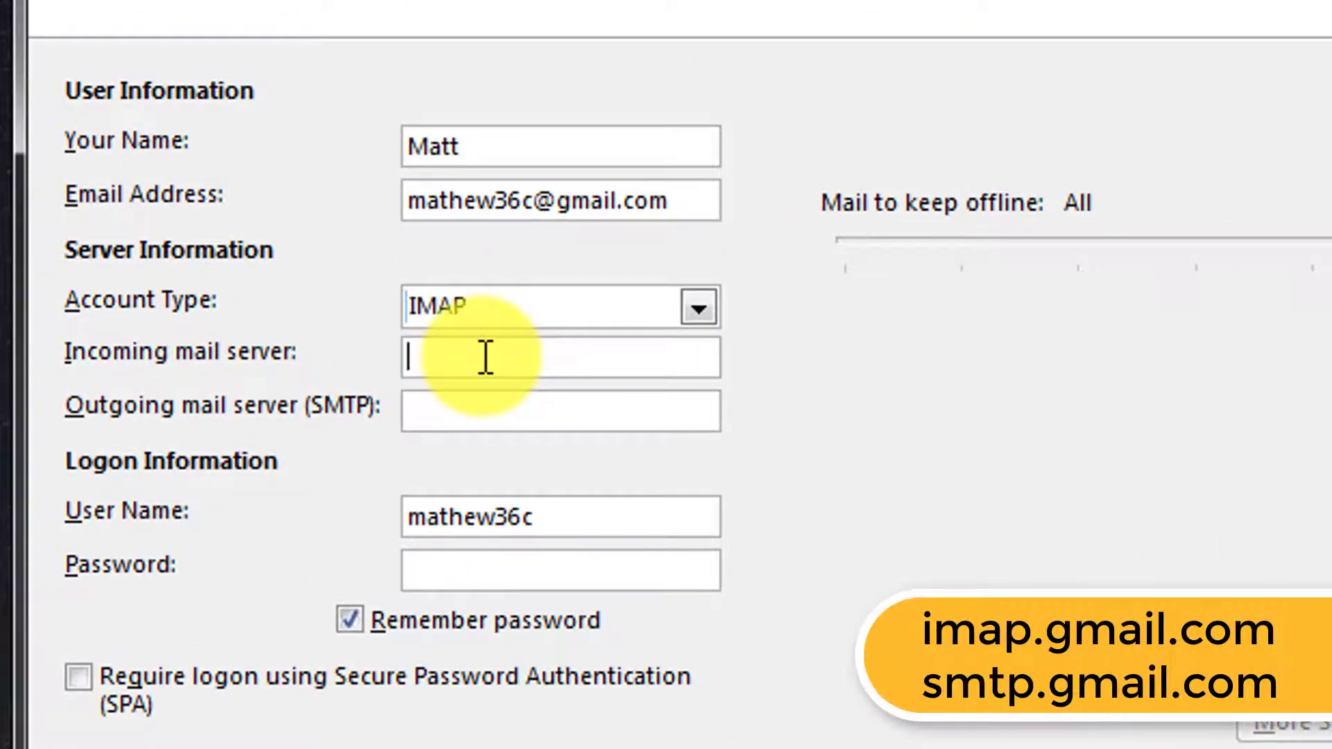
text(imap.gmail.com)
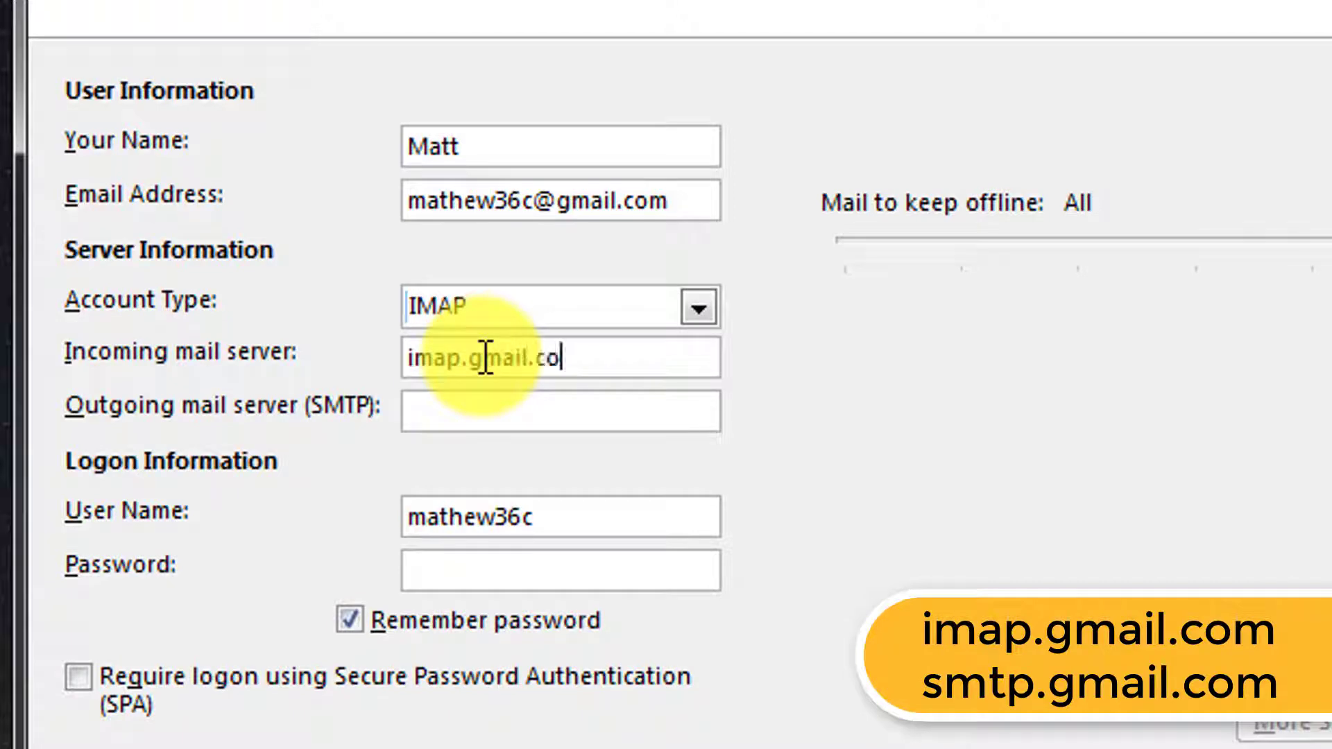
key(Tab)
text(smtp)
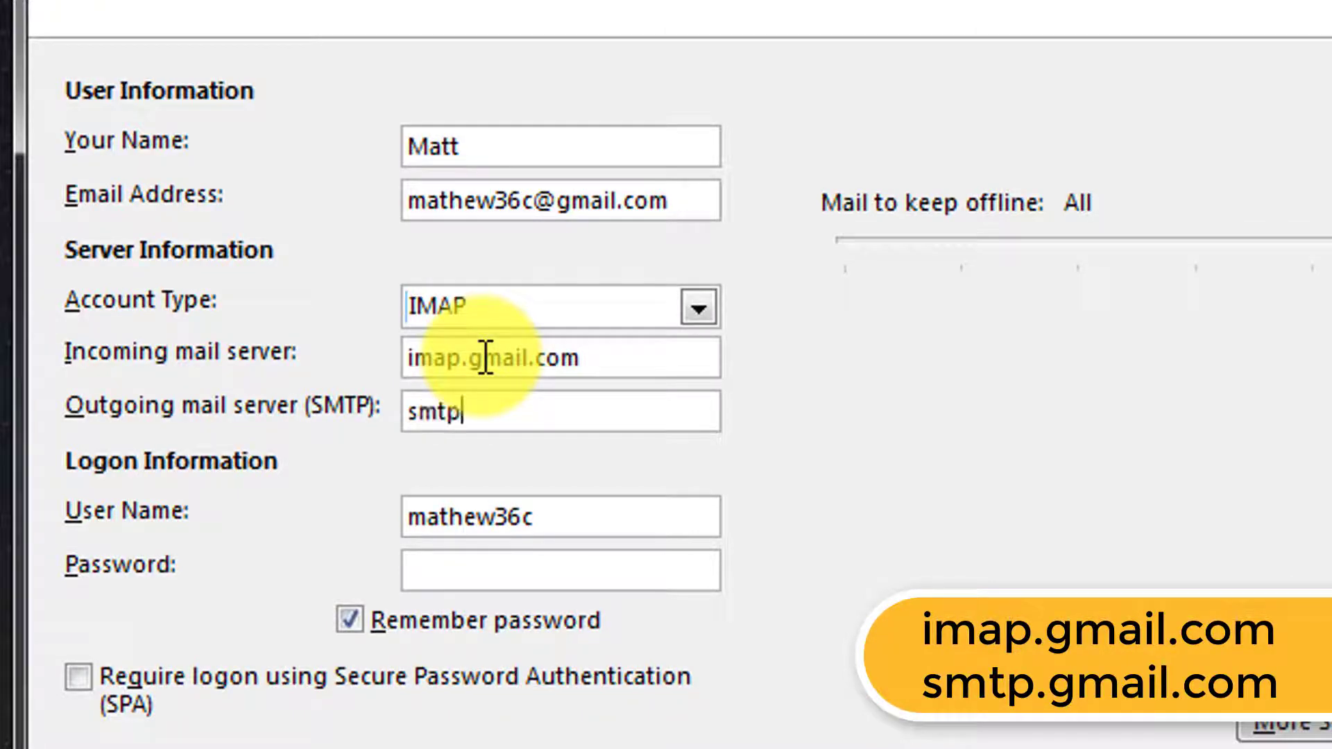
text(.gmail.com)
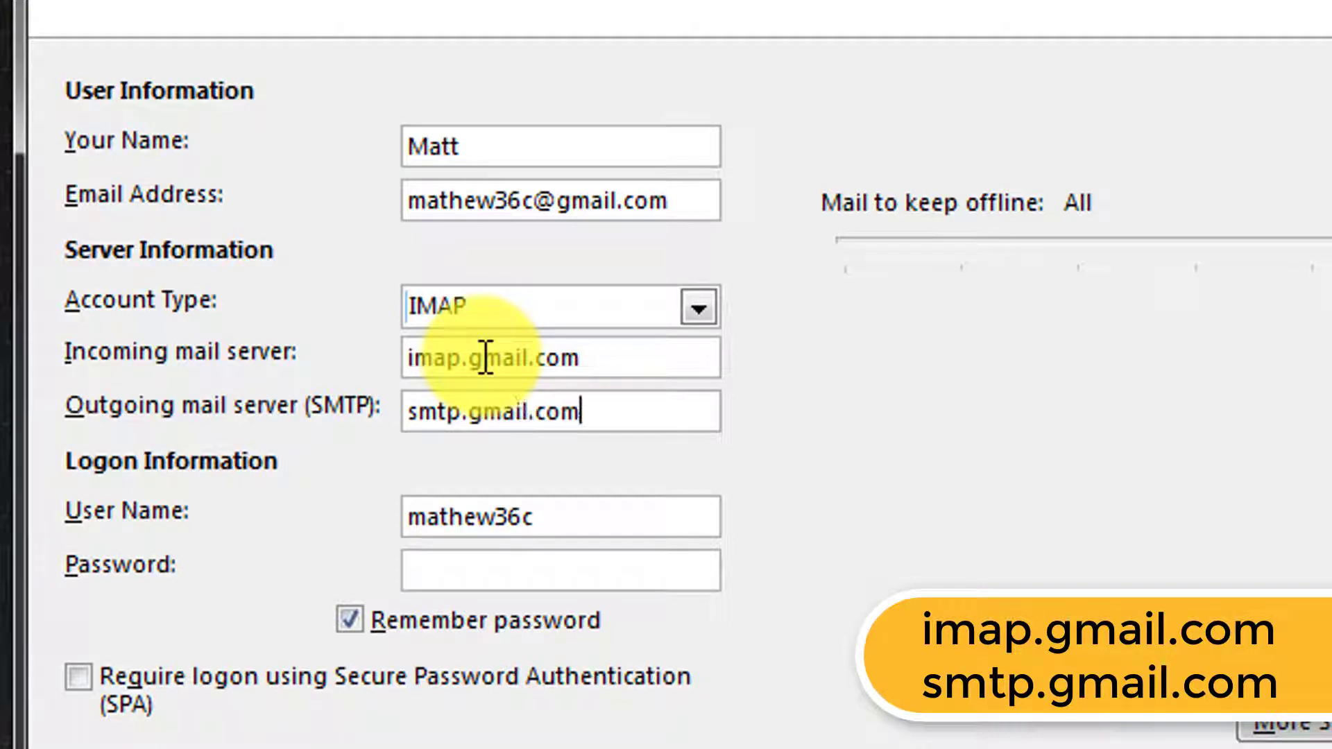
key(Tab)
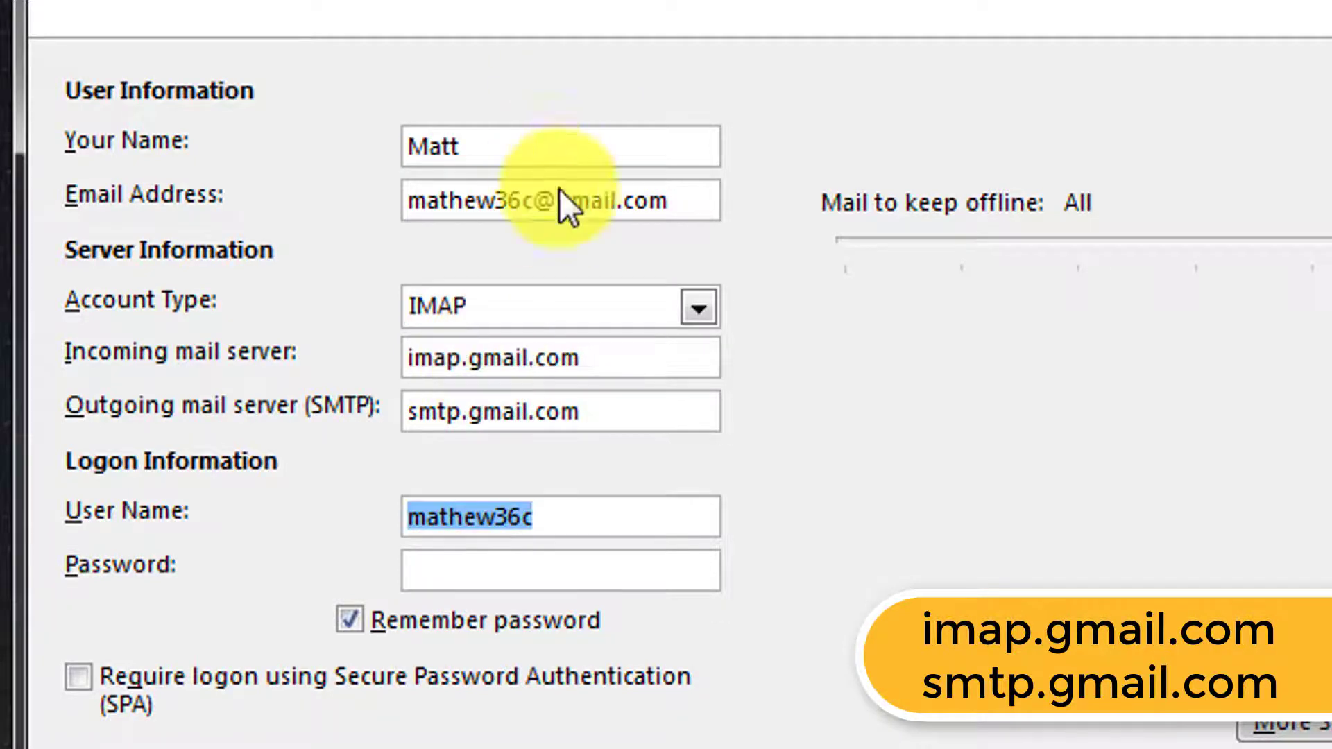
- Replace the user name with the full e-mail address and enter the account password
click(636, 203)
double_click(638, 208)
key(ctrl+c)
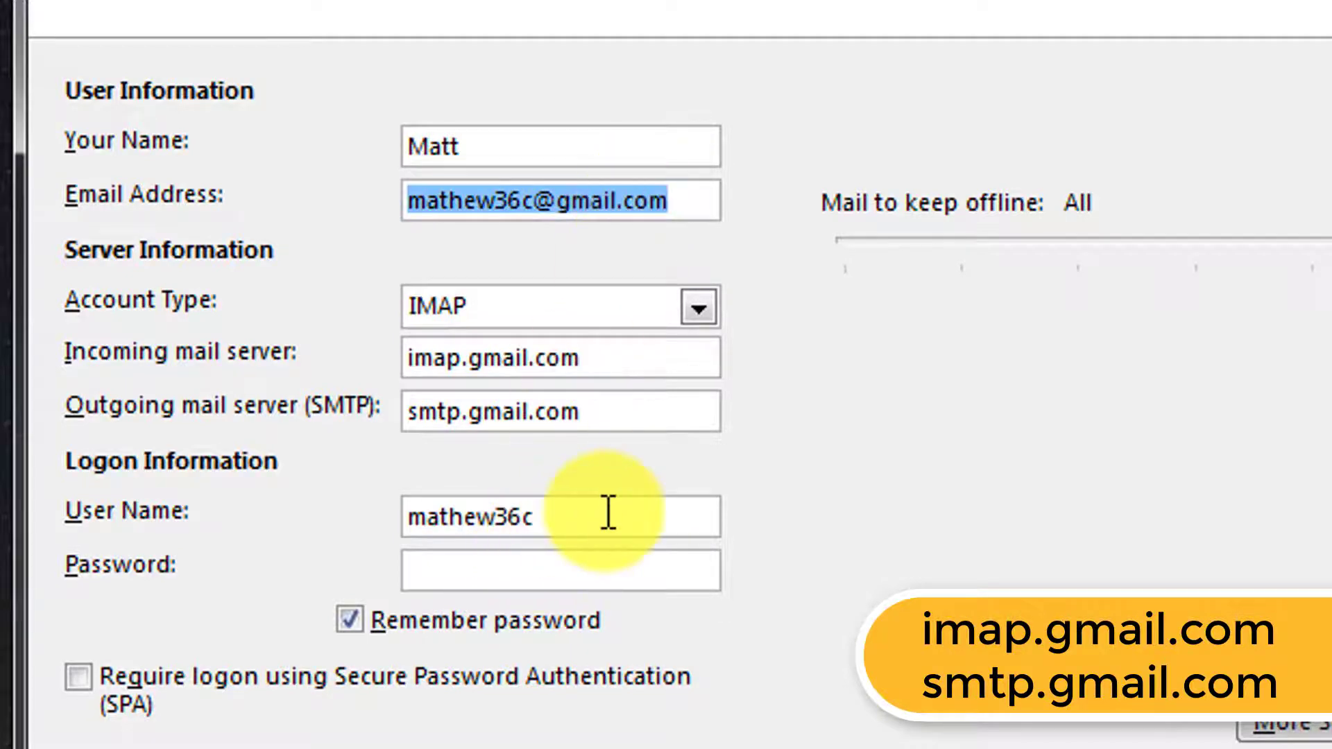
drag(607, 512, 349, 506)
key(ctrl+v)
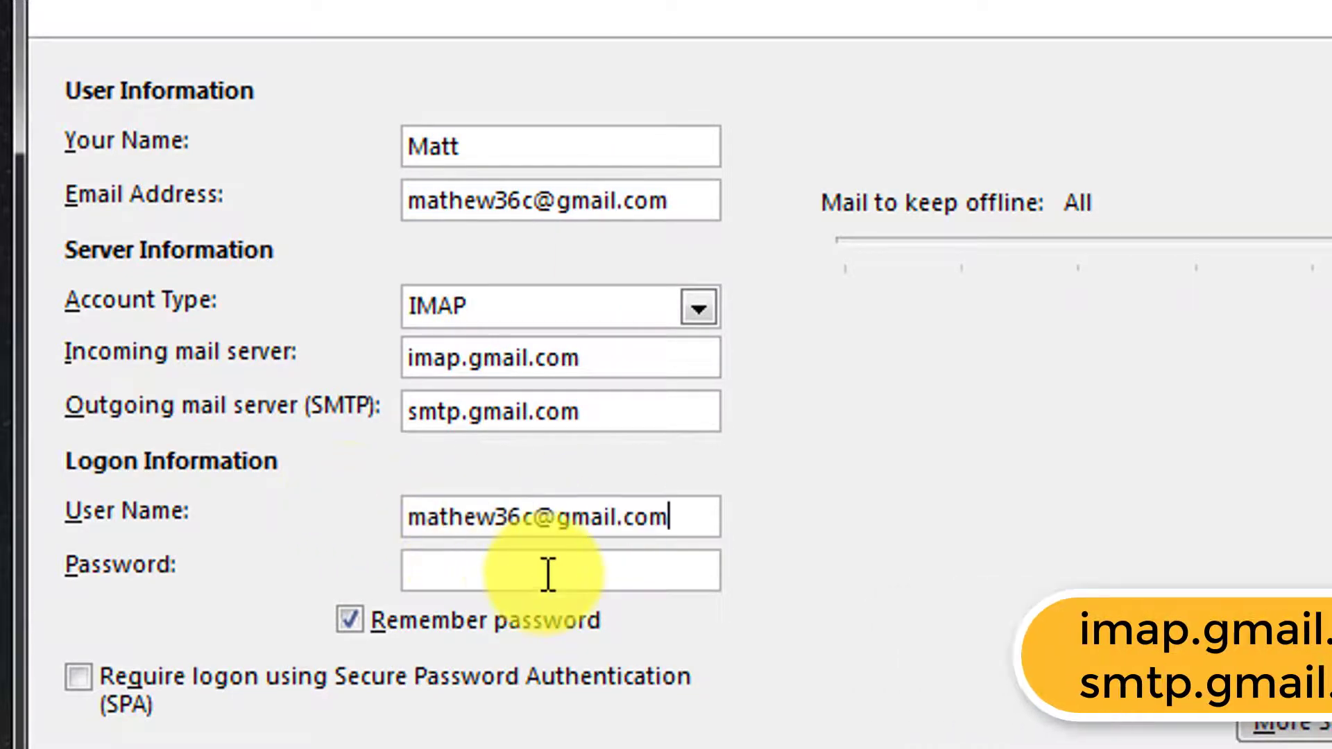
click(548, 572)
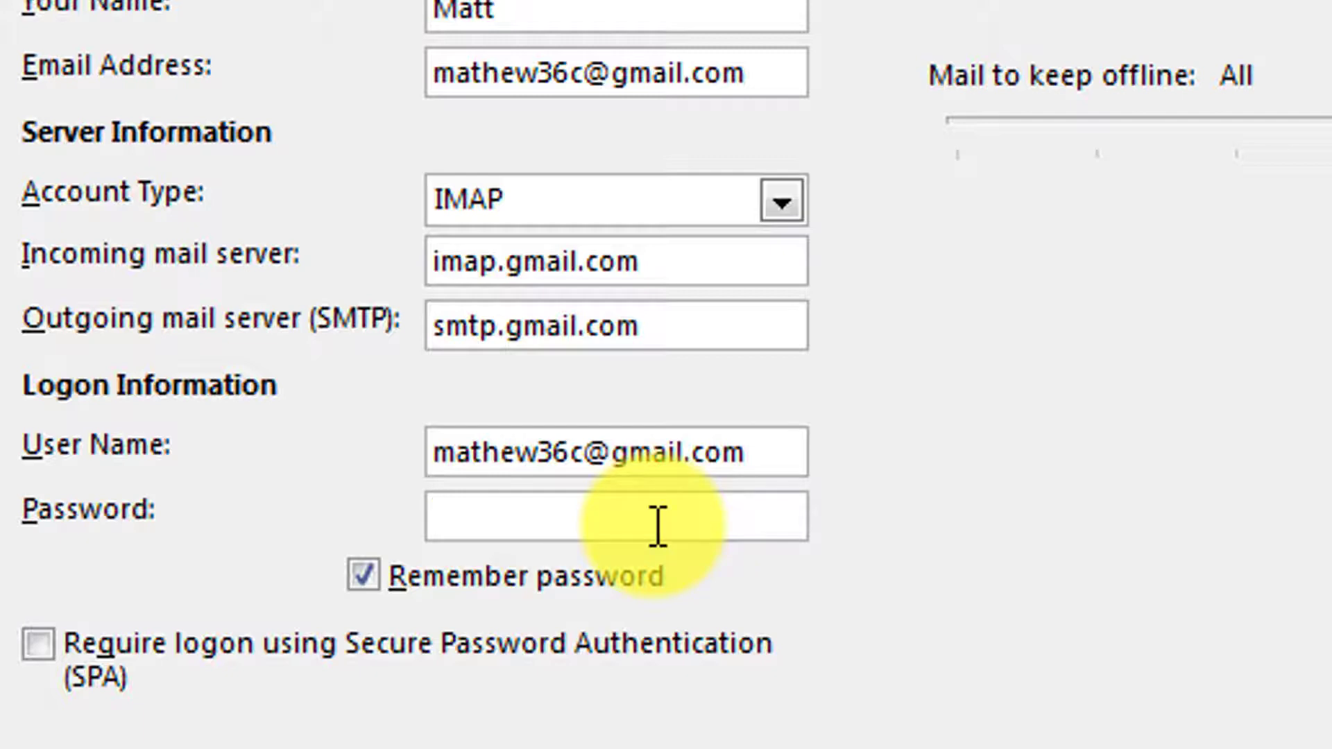
text(*************)
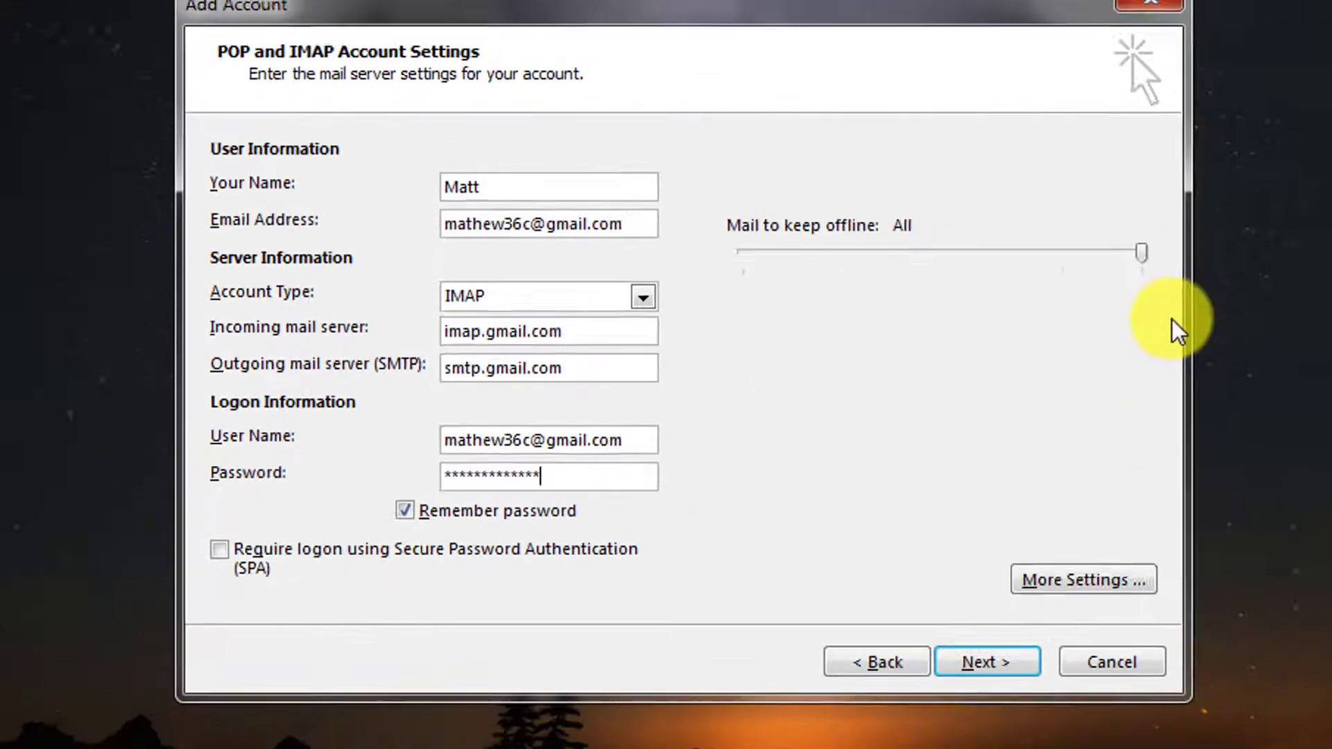
- In More Settings, turn on 'My outgoing server (SMTP) requires authentication' on the Outgoing Server tab
click(1066, 585)
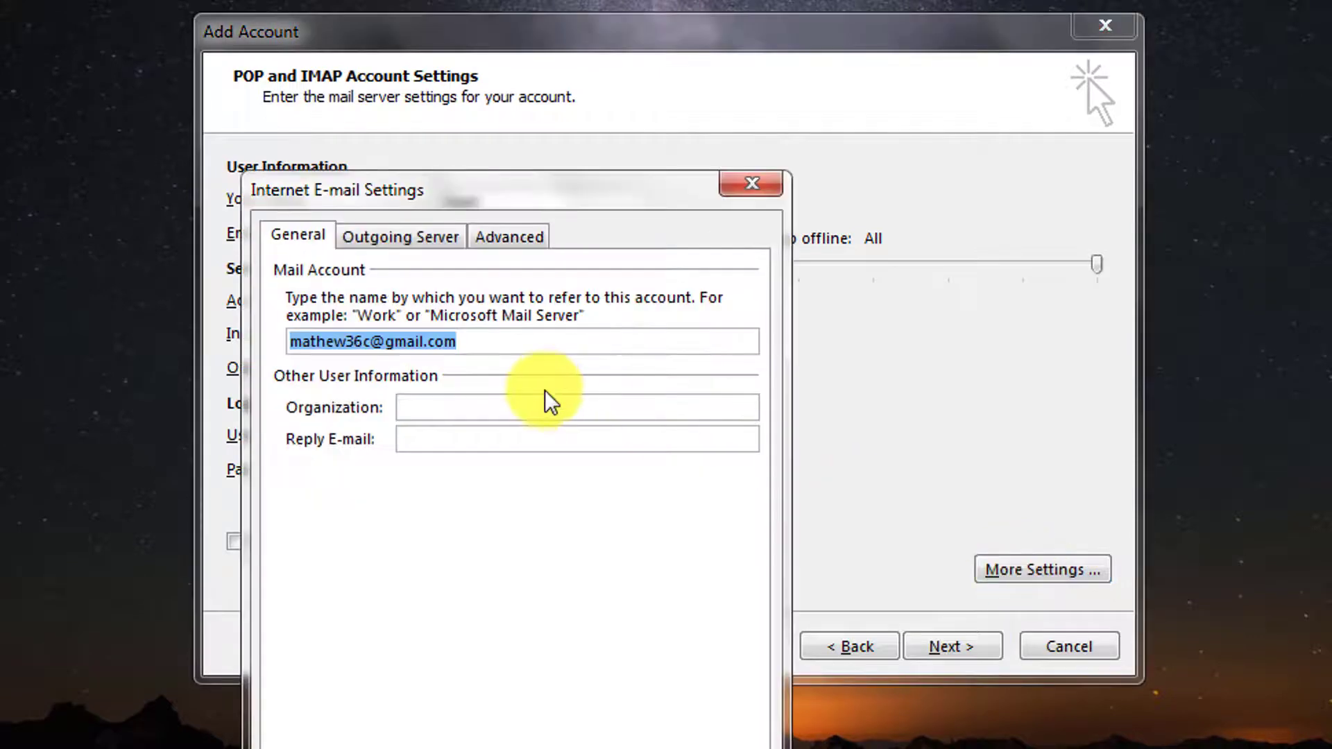
drag(470, 185, 746, 76)
click(457, 78)
click(684, 147)
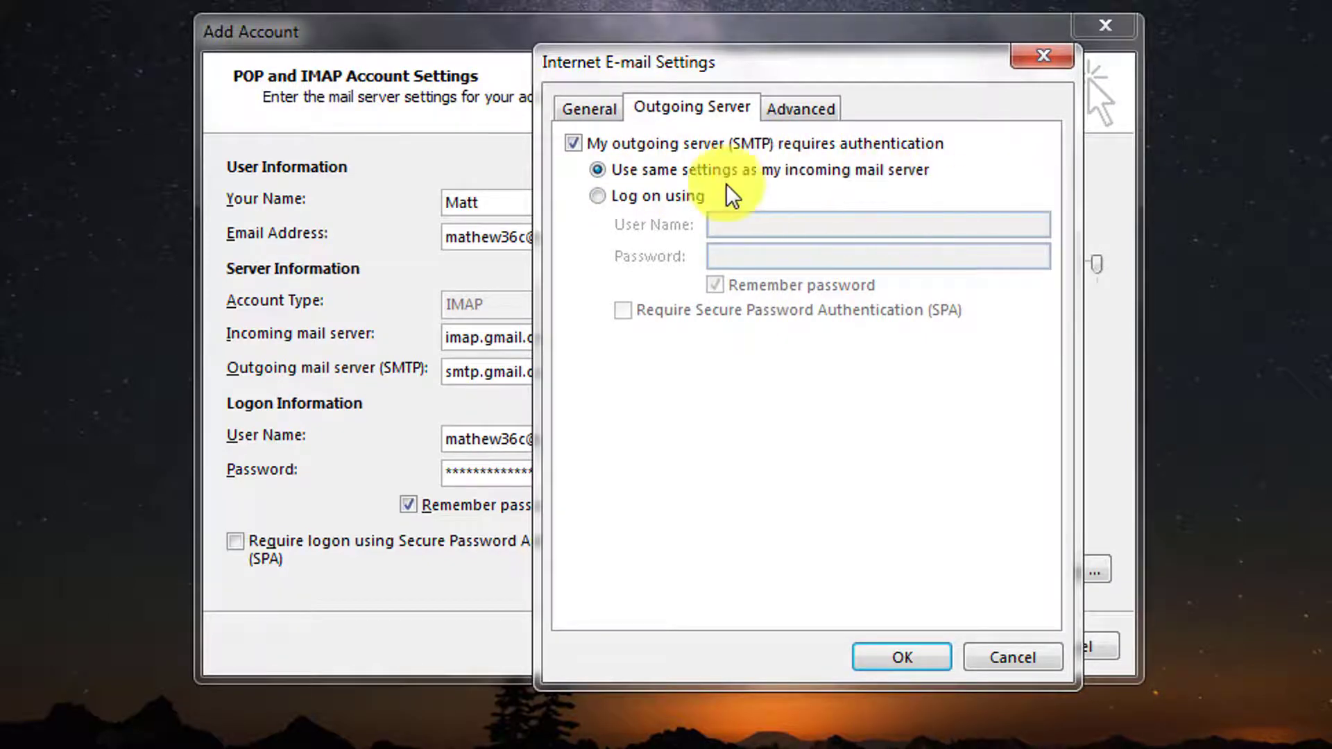
- On the Advanced tab, set incoming to SSL on port 993, outgoing to TLS on port 587
click(800, 109)
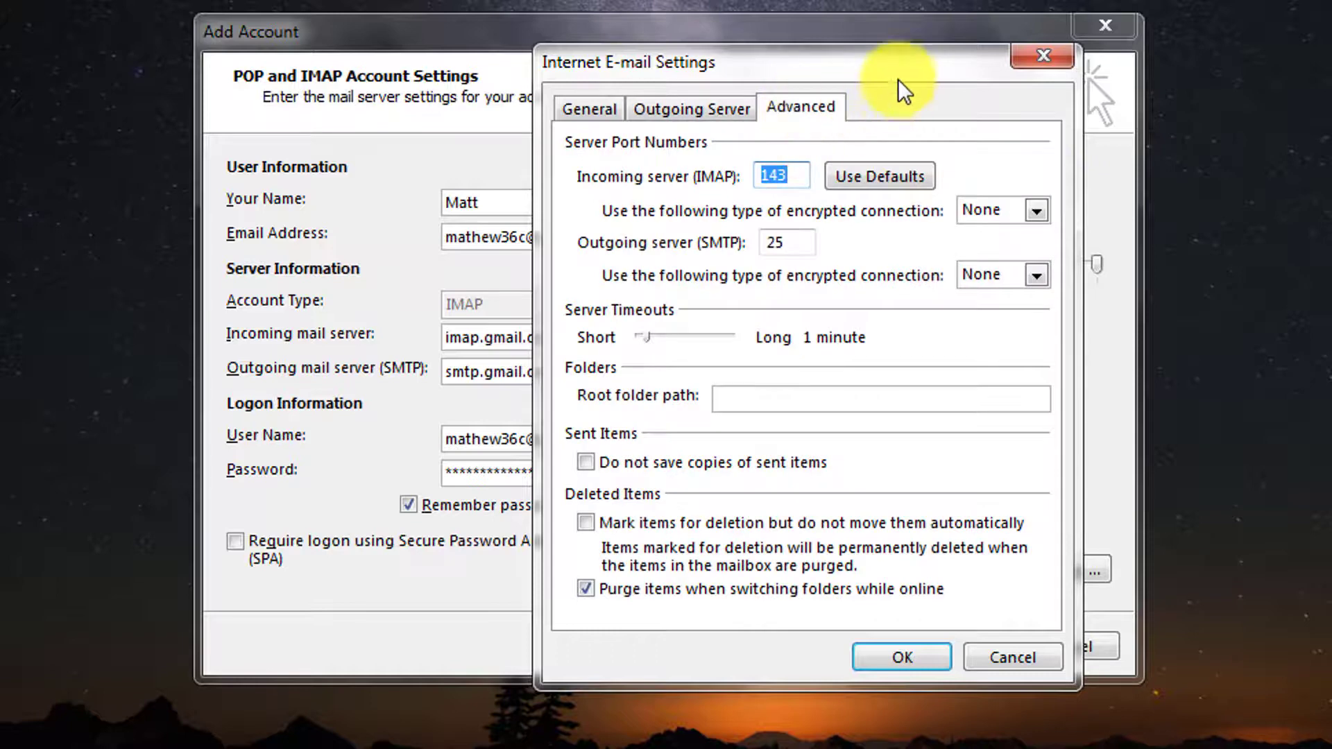
drag(897, 68, 774, 99)
click(910, 243)
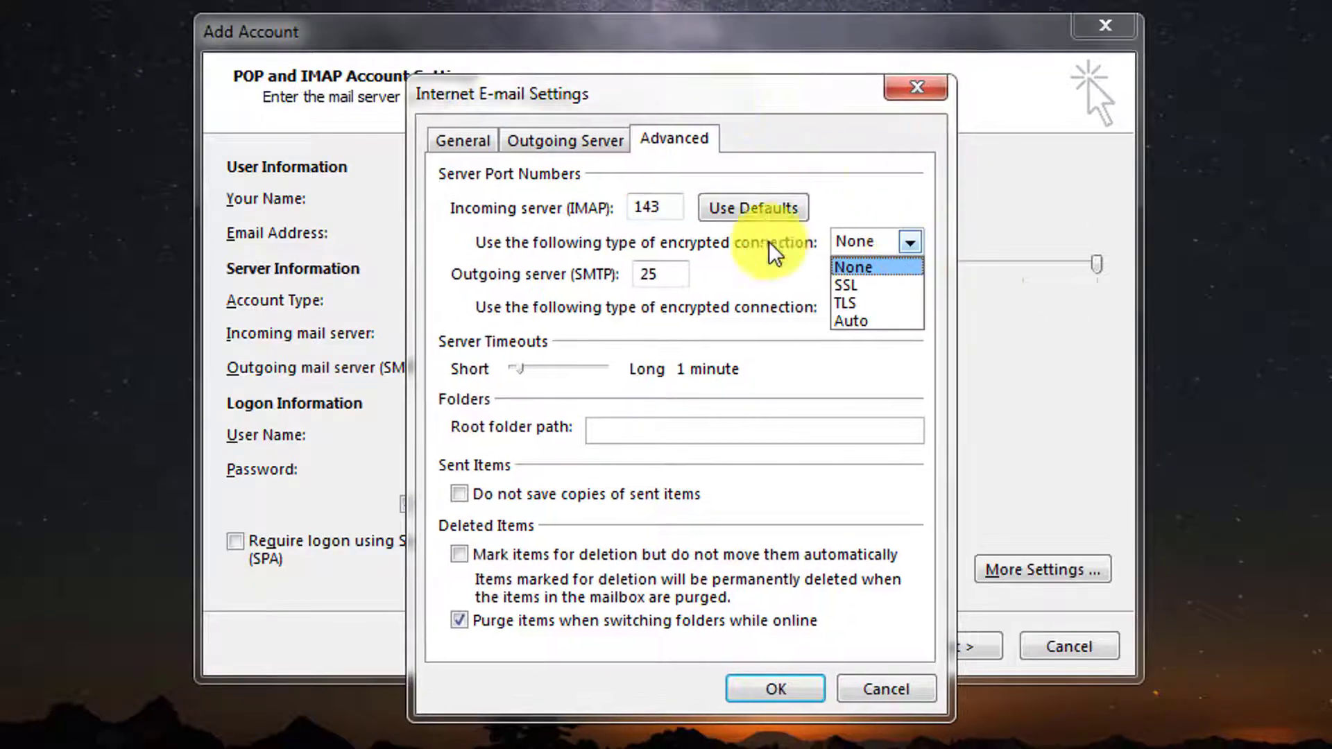
click(871, 286)
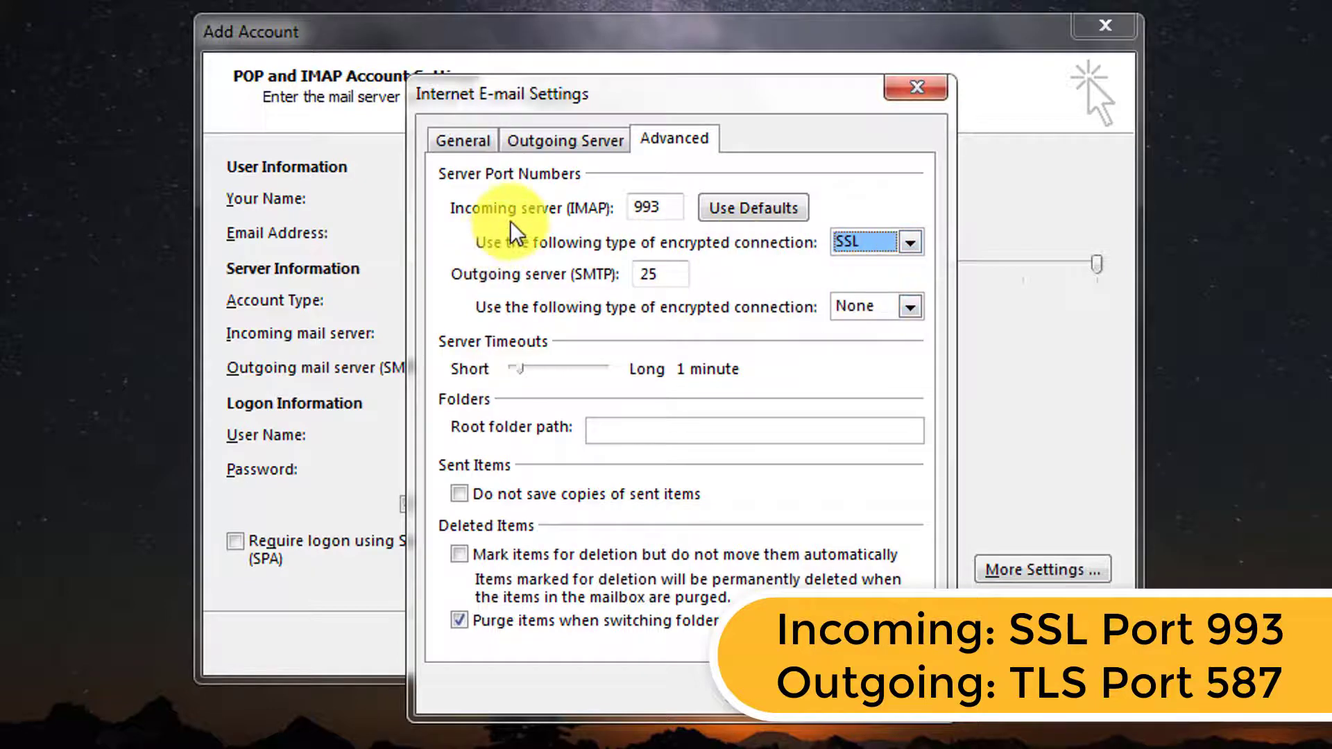
click(671, 212)
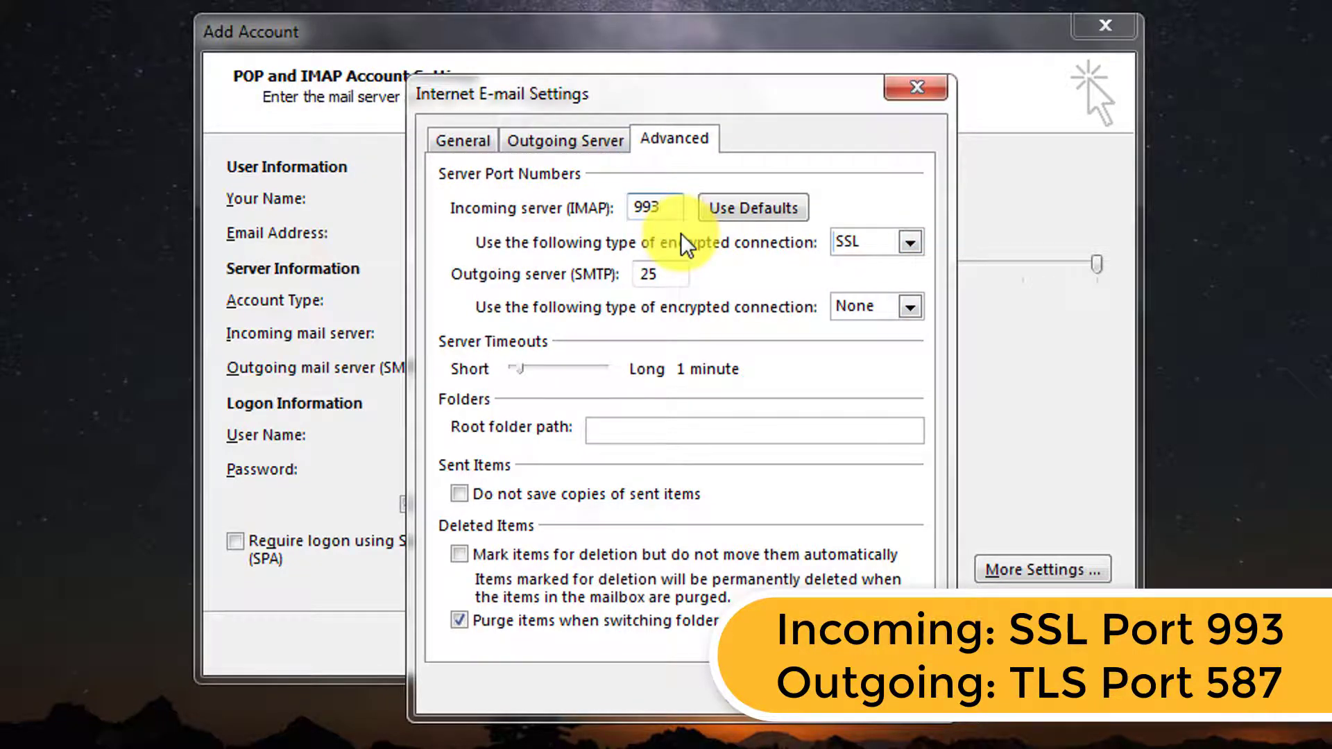
click(897, 310)
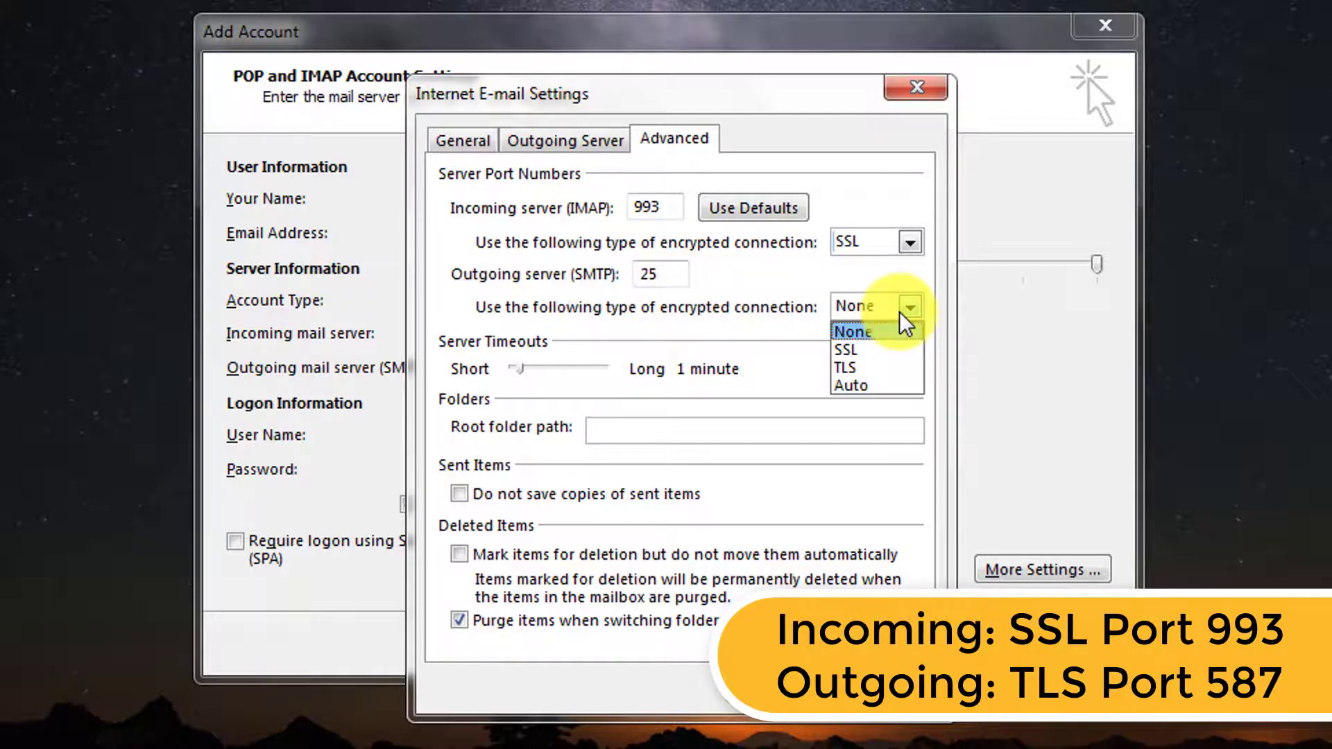
click(859, 369)
drag(663, 277, 604, 276)
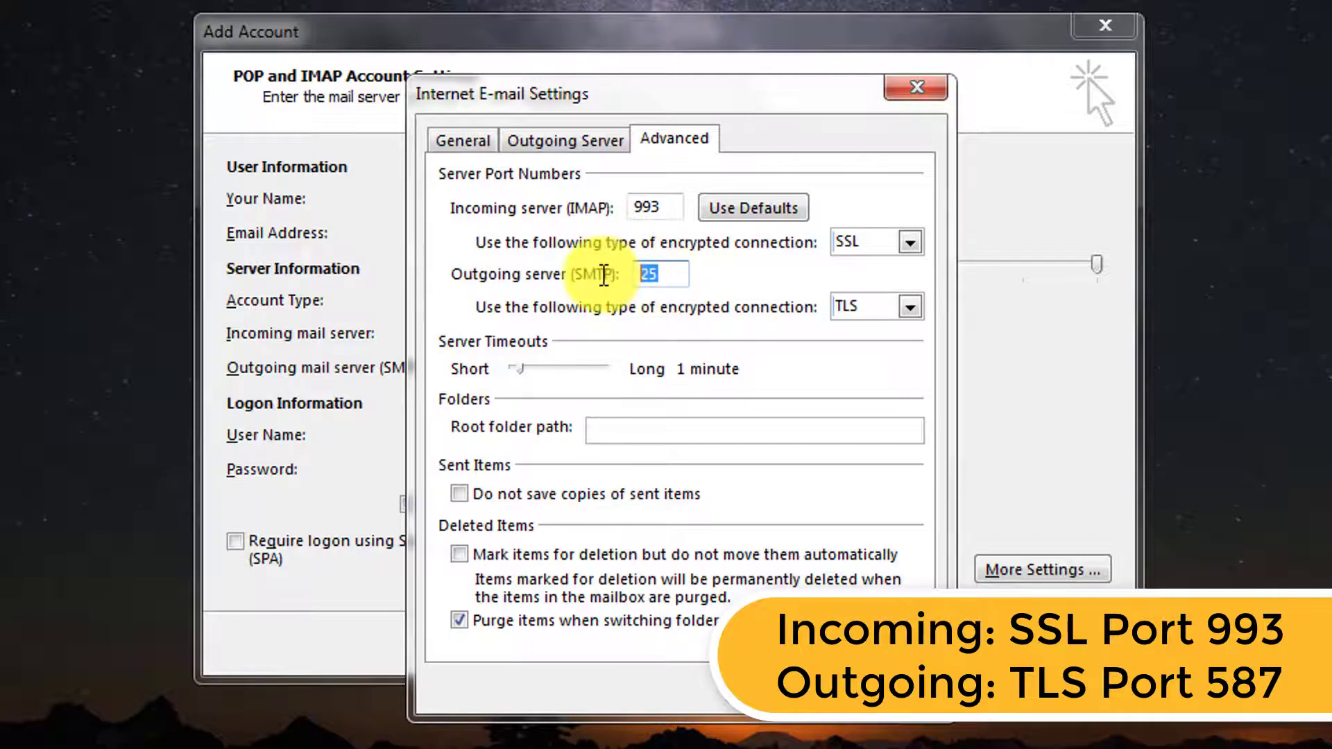
text(587)
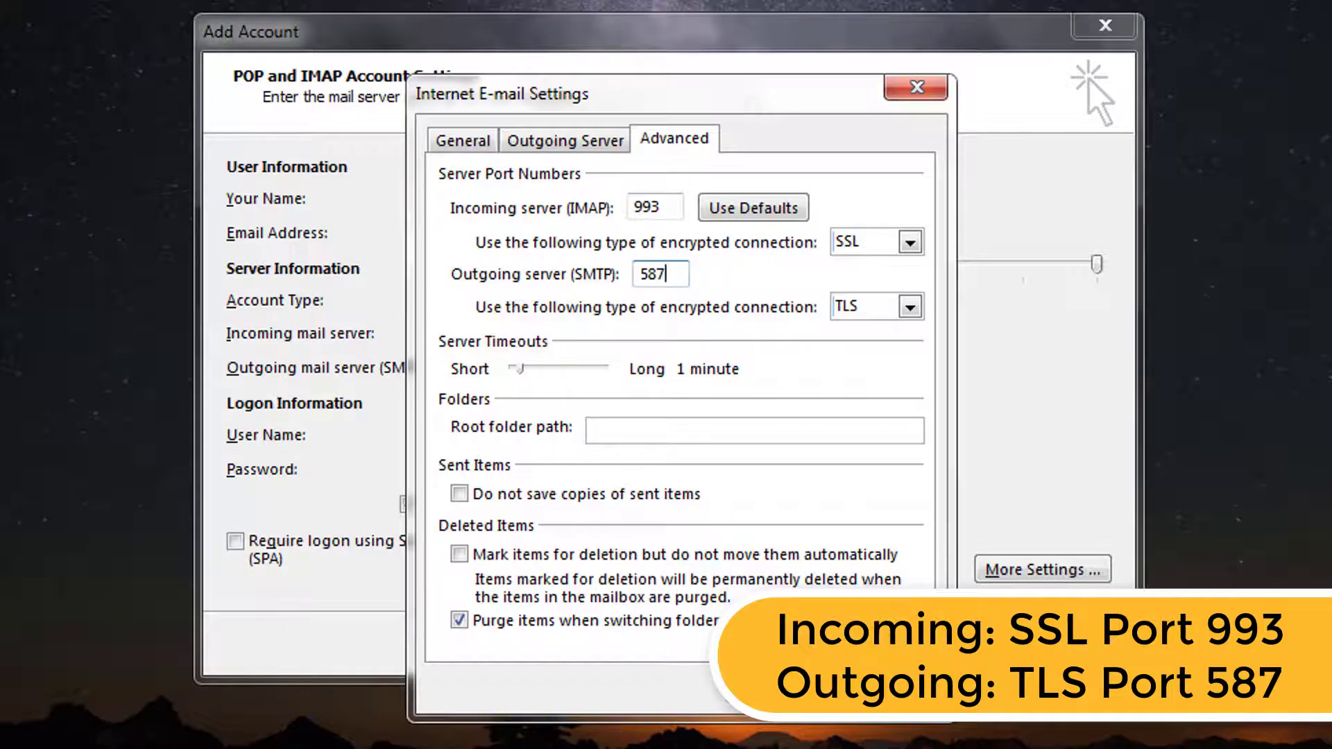
click(789, 697)
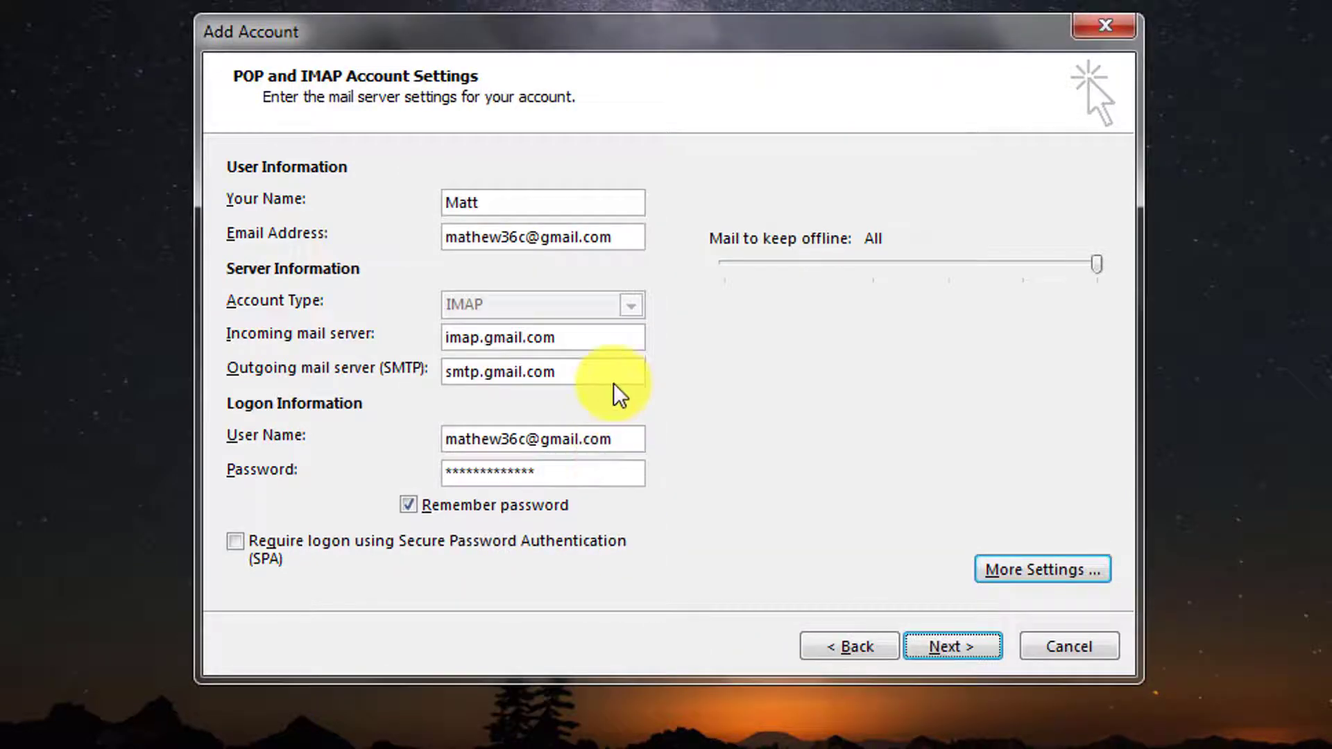
- Pass the account tests, finish setup, open the Outlook test message, and start a new email
click(950, 648)
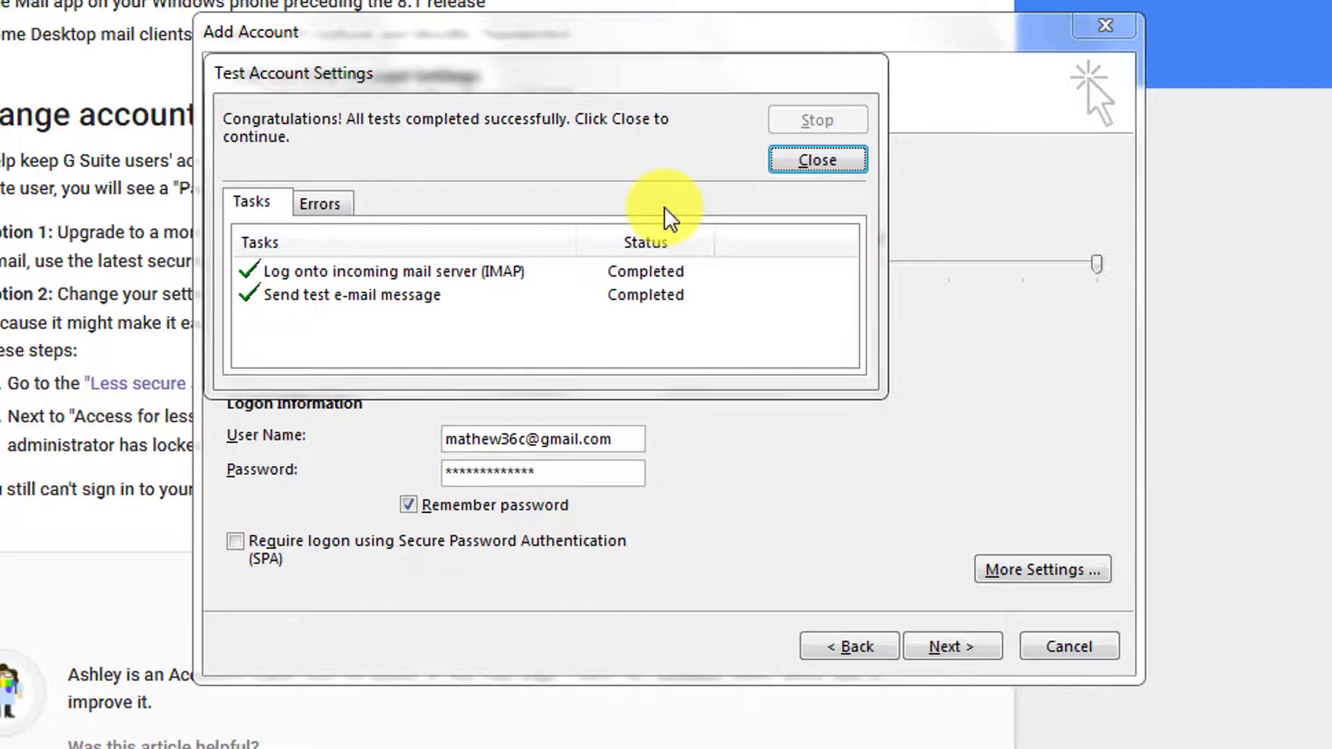
click(819, 161)
click(951, 648)
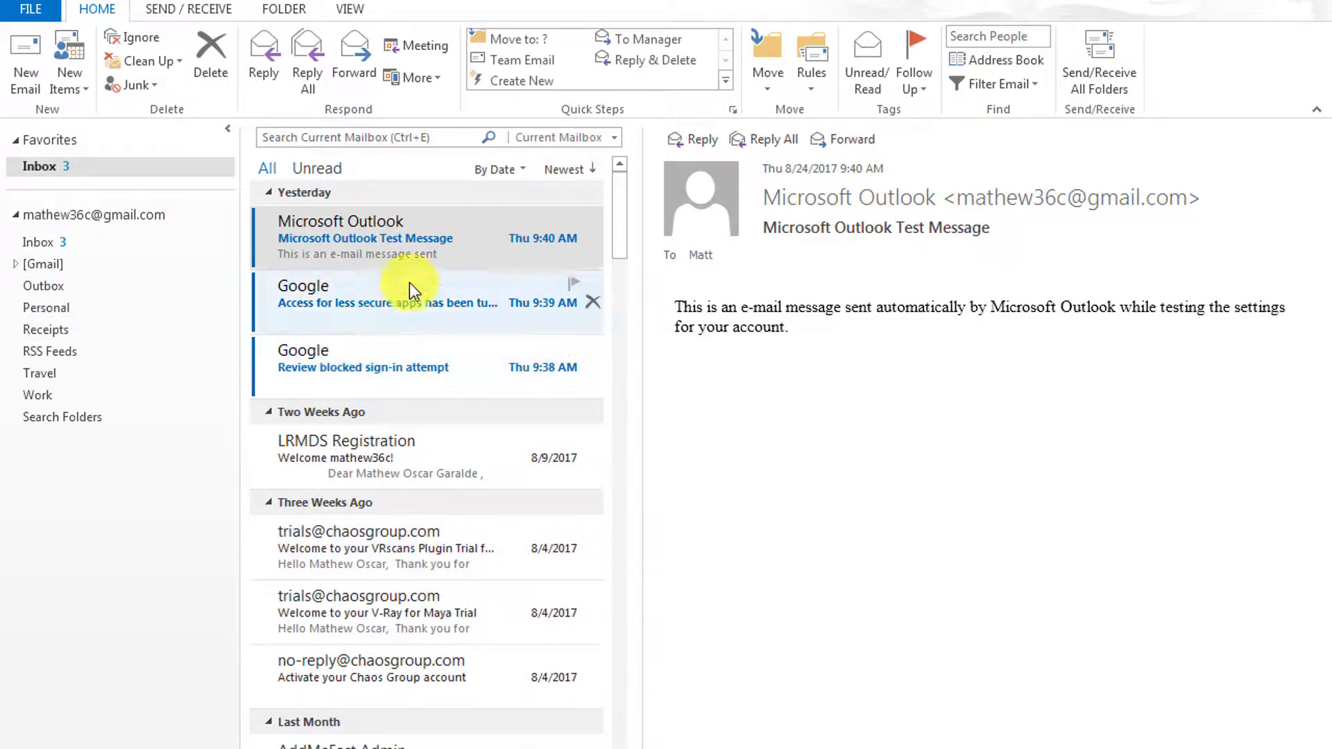
click(614, 240)
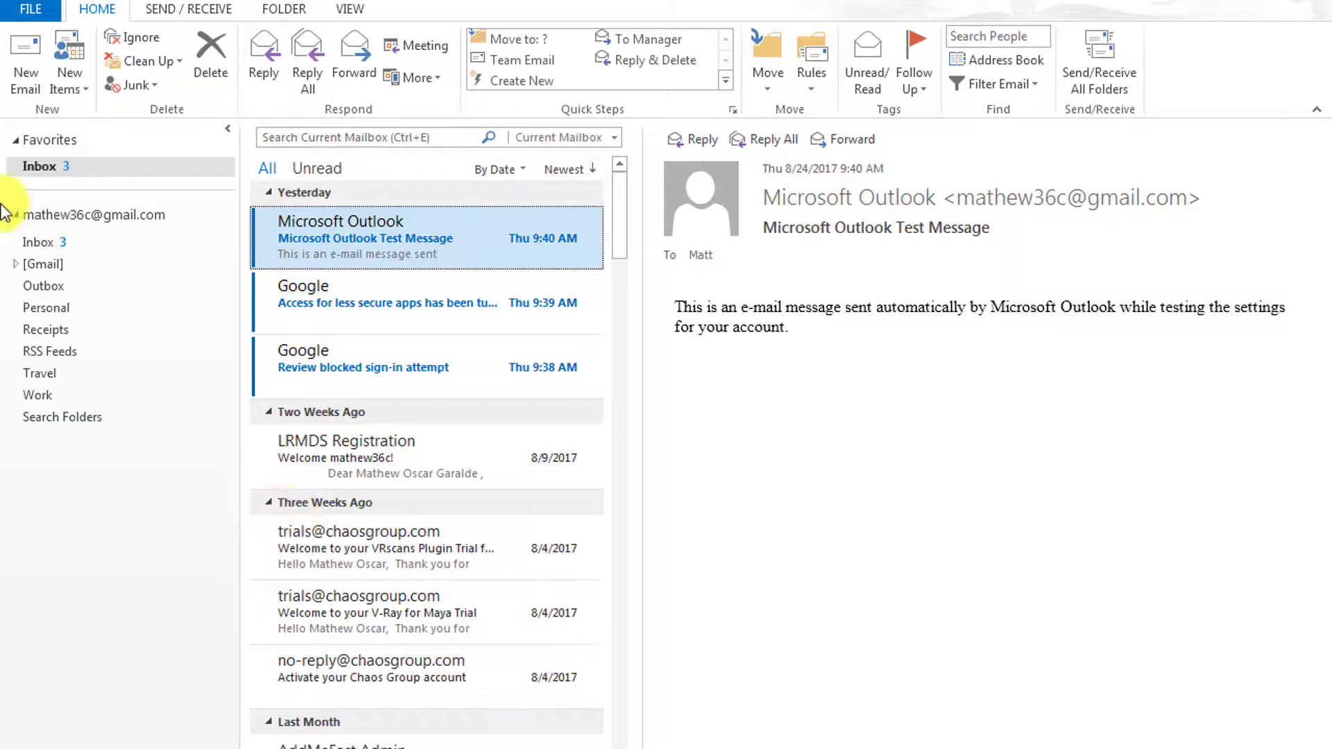
click(31, 64)
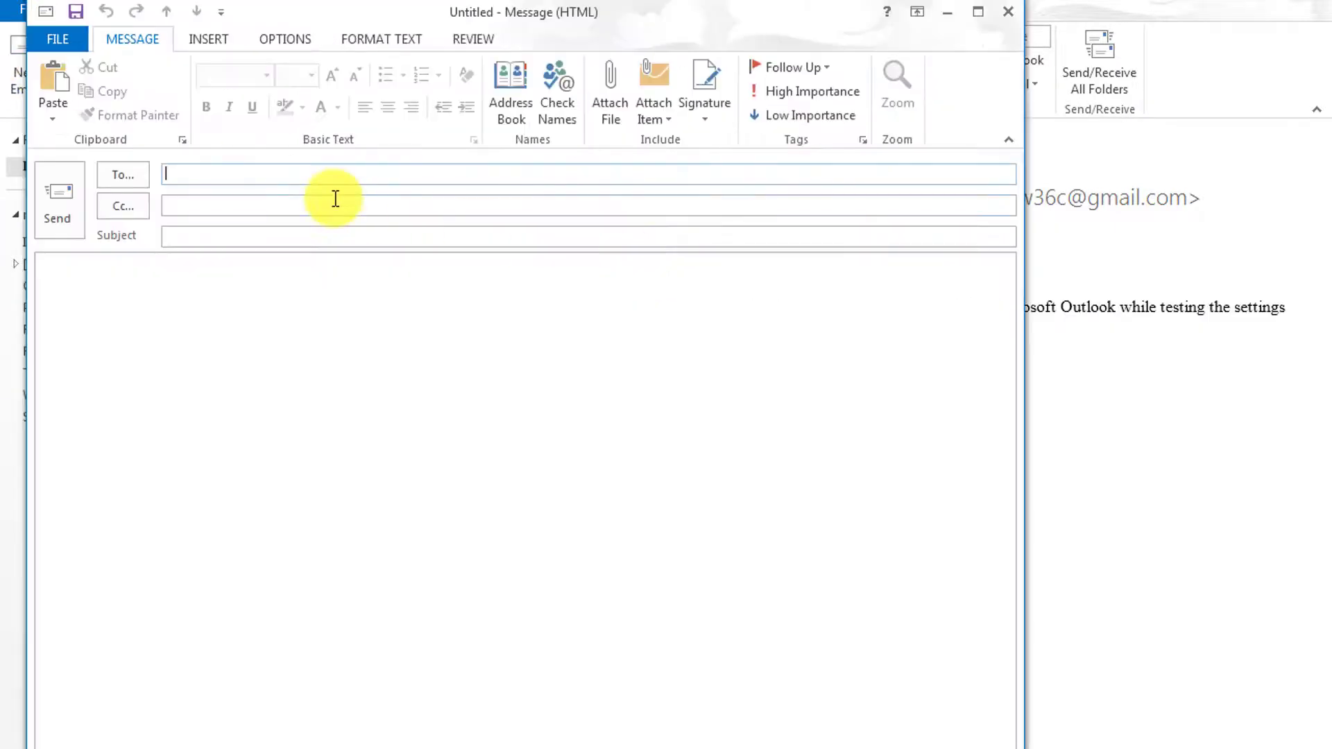
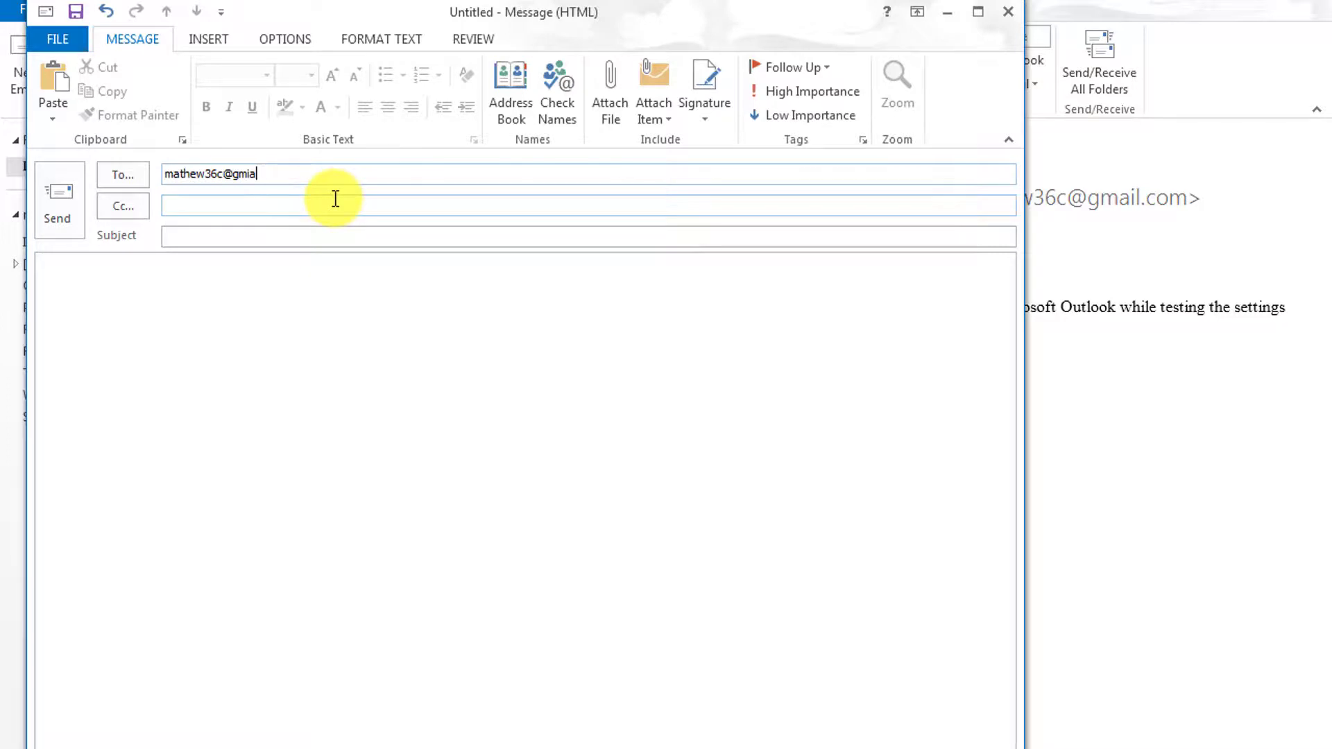
- Address the message to the account's own Gmail address with 'TEST 123' as subject and body
text(TEST 123)
key(ctrl+a)
key(ctrl+c)
click(285, 348)
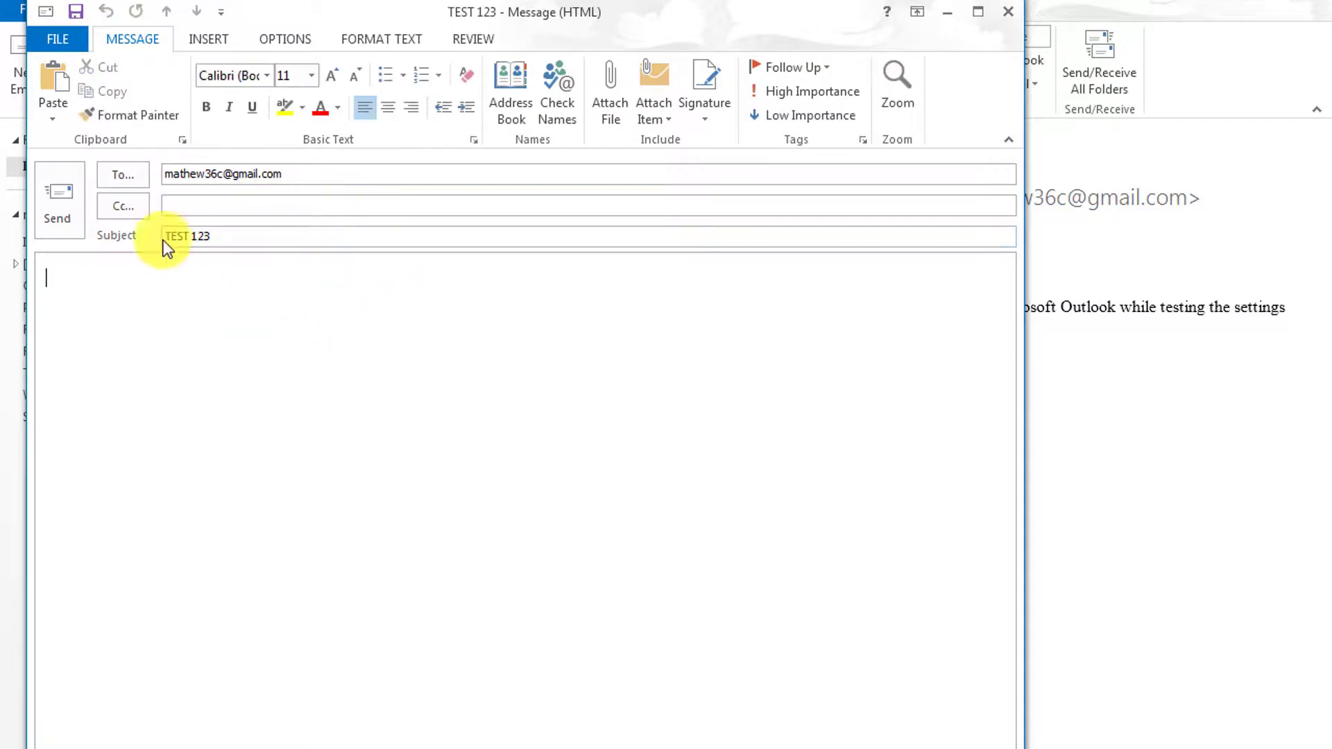
key(ctrl+v)
- Send the message and run Send/Receive All Folders
click(60, 197)
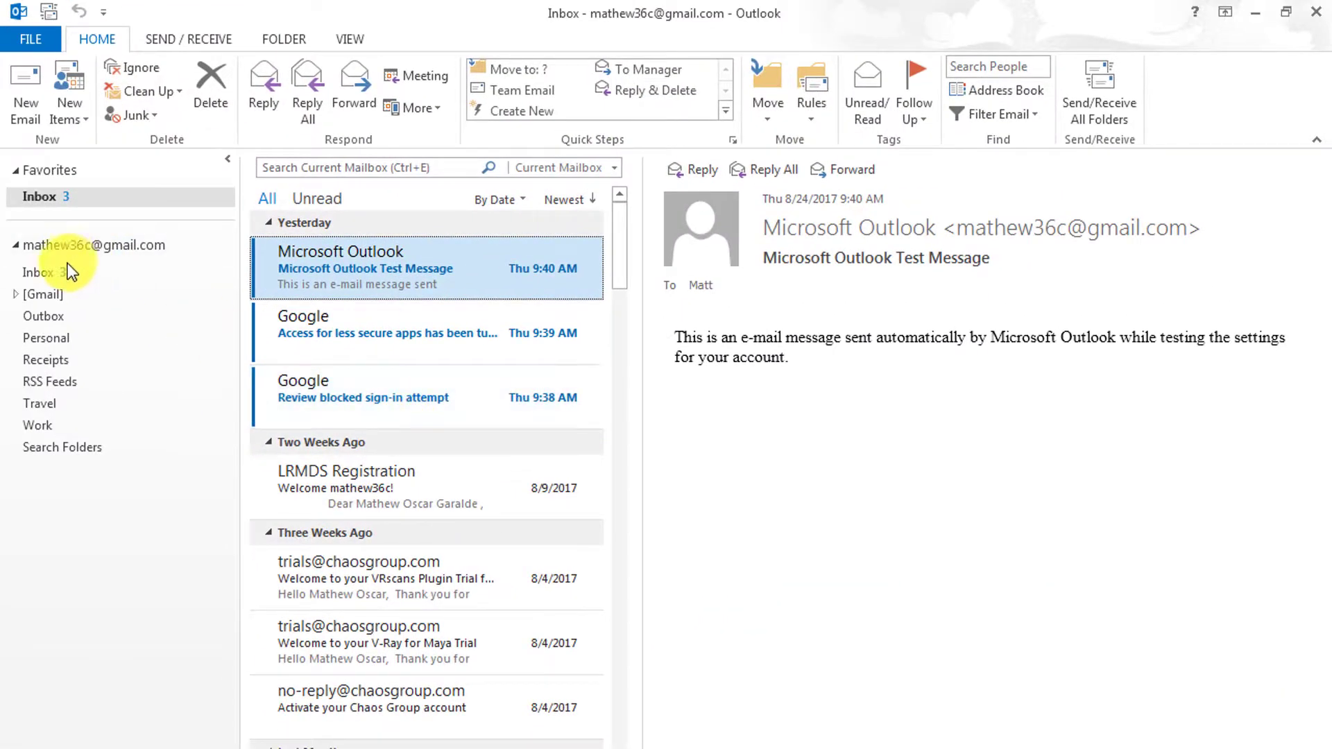
click(202, 32)
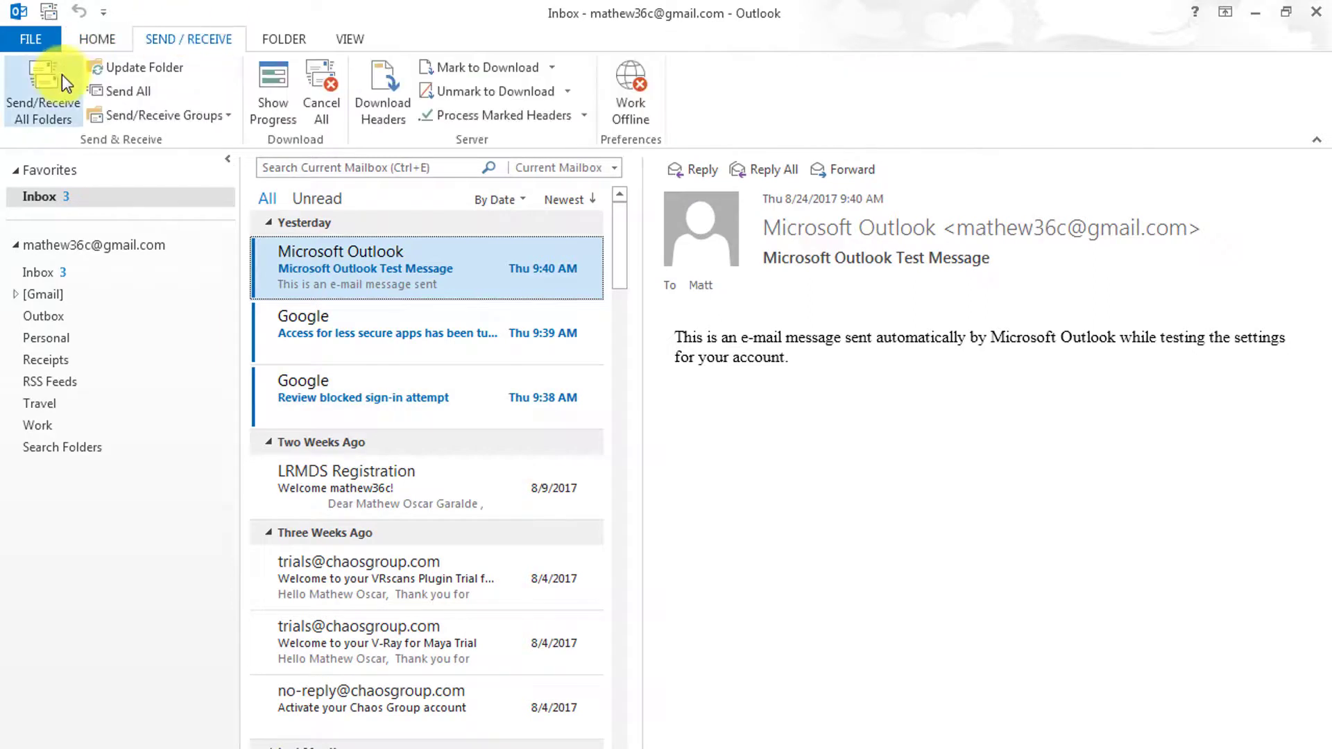
click(61, 78)
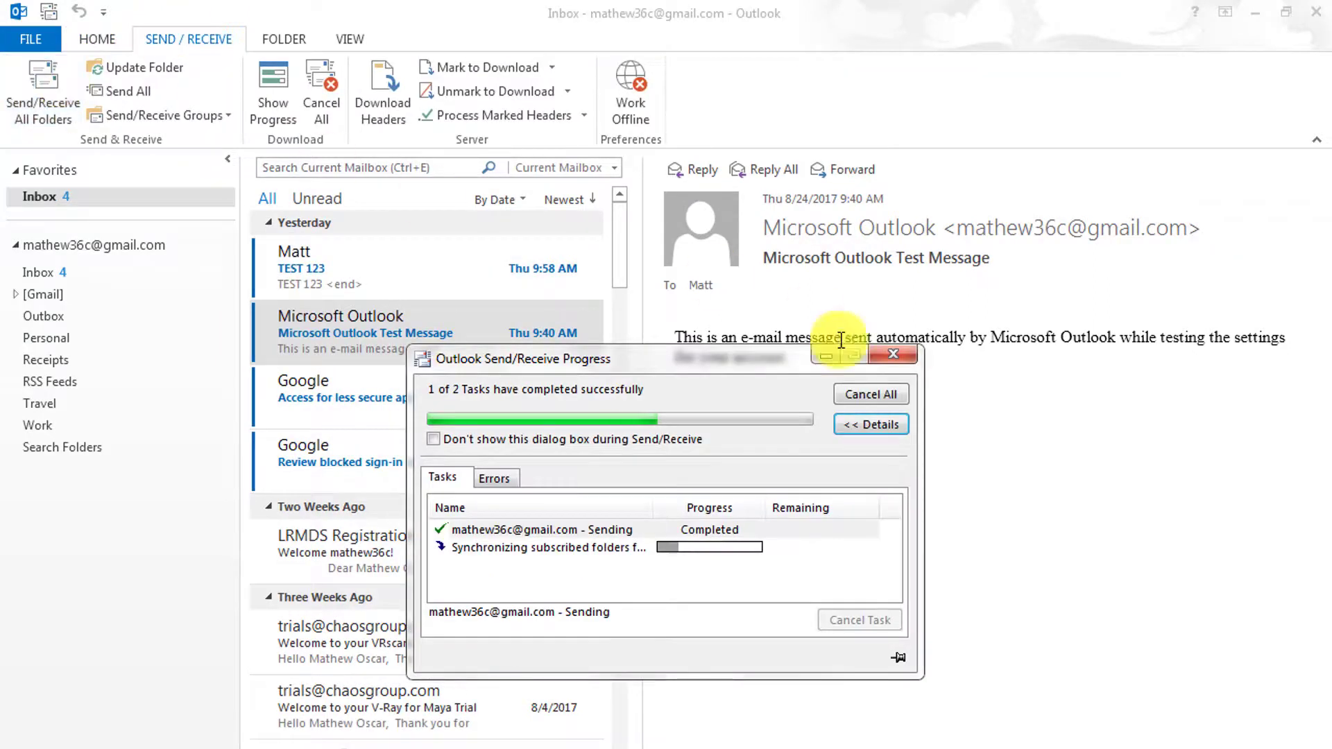